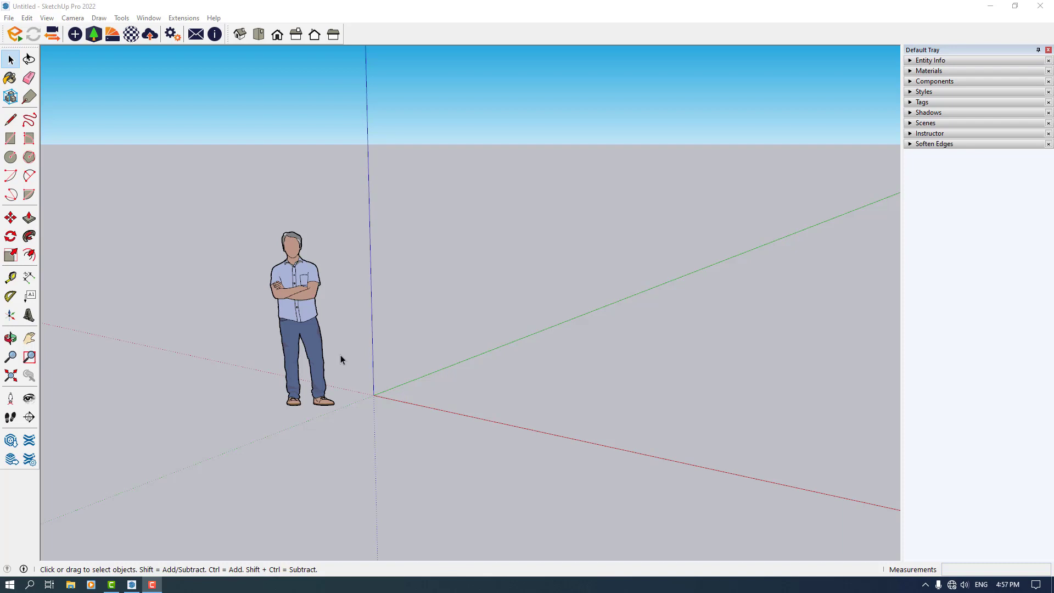
Delete the default person figure from the scene
{"action": "left_click_drag", "start_coordinate": [452, 113], "coordinate": [73, 456]}
{"action": "key", "text": "Delete"}
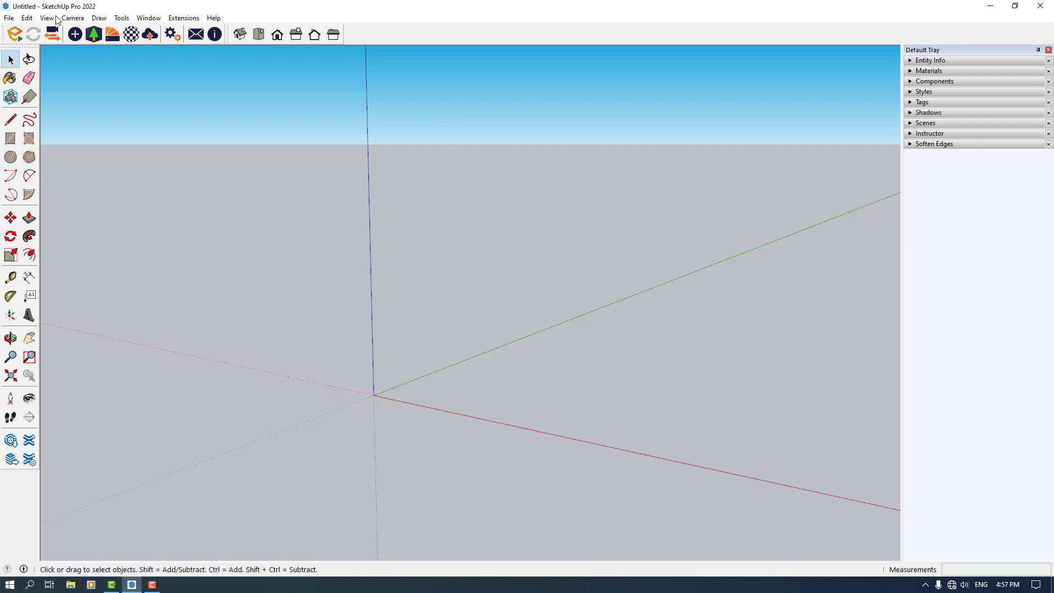
Enable the Sandbox toolbar and dock it next to the main toolbar
{"action": "right_click", "coordinate": [22, 43]}
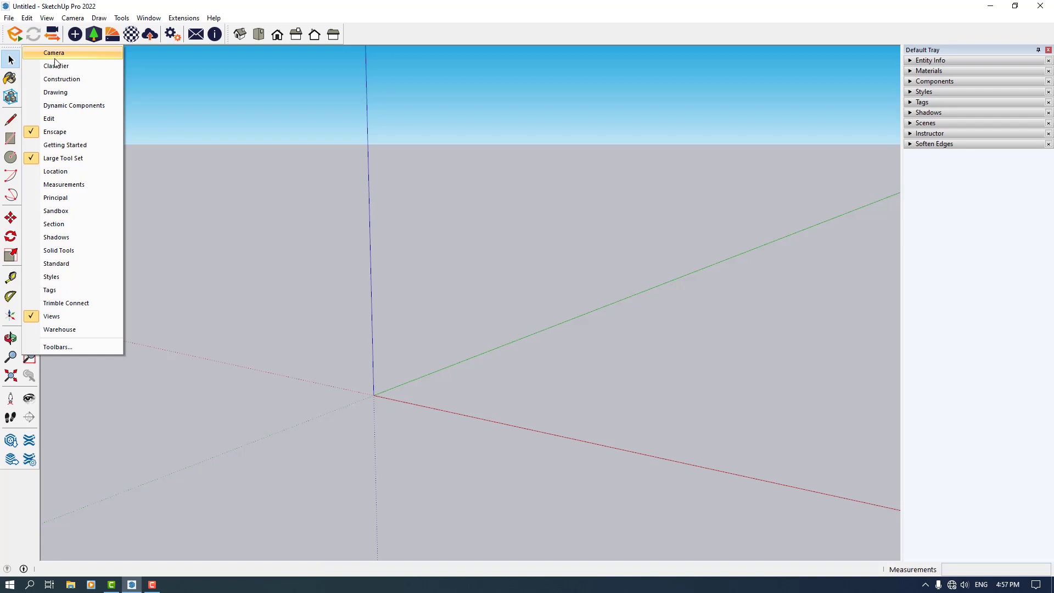
{"action": "left_click", "coordinate": [53, 215]}
{"action": "left_click", "coordinate": [46, 18]}
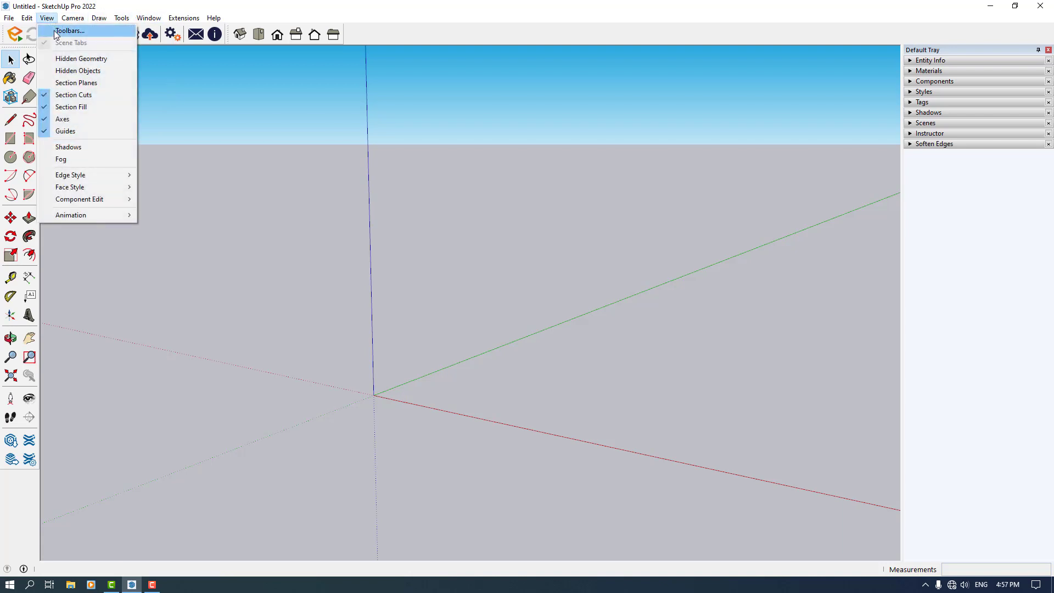
{"action": "left_click", "coordinate": [66, 30]}
{"action": "scroll", "coordinate": [441, 311], "scroll_direction": "down", "scroll_amount": 4}
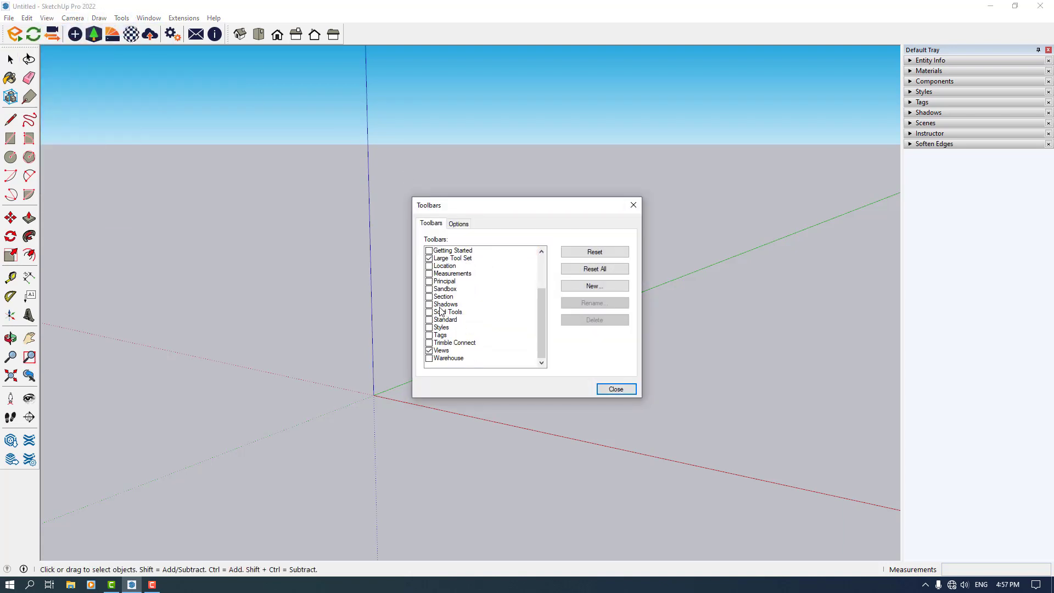
{"action": "left_click", "coordinate": [430, 289]}
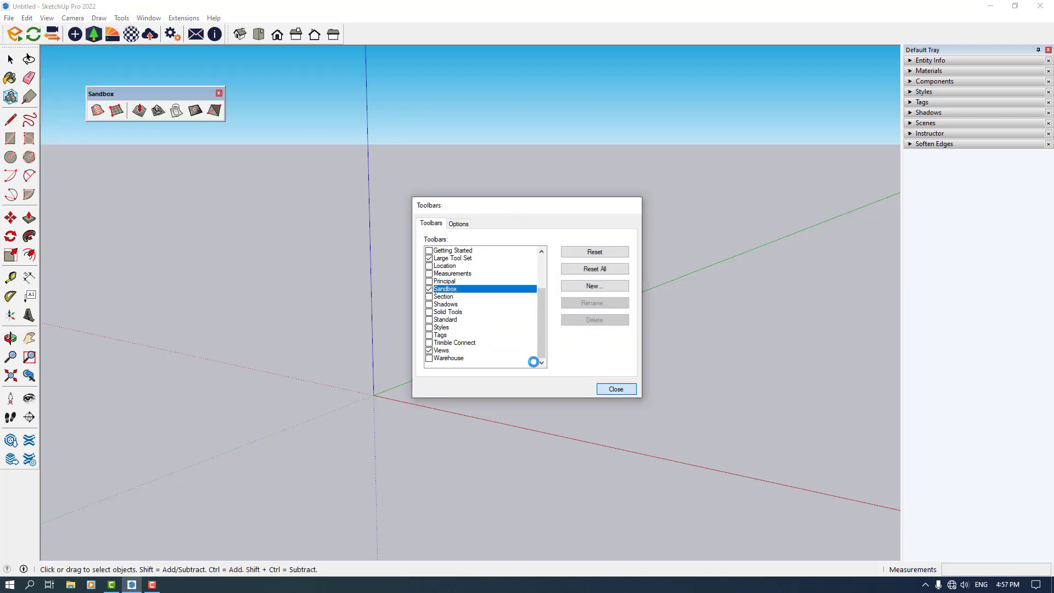
{"action": "left_click", "coordinate": [616, 389]}
{"action": "left_click_drag", "start_coordinate": [101, 94], "coordinate": [326, 30]}
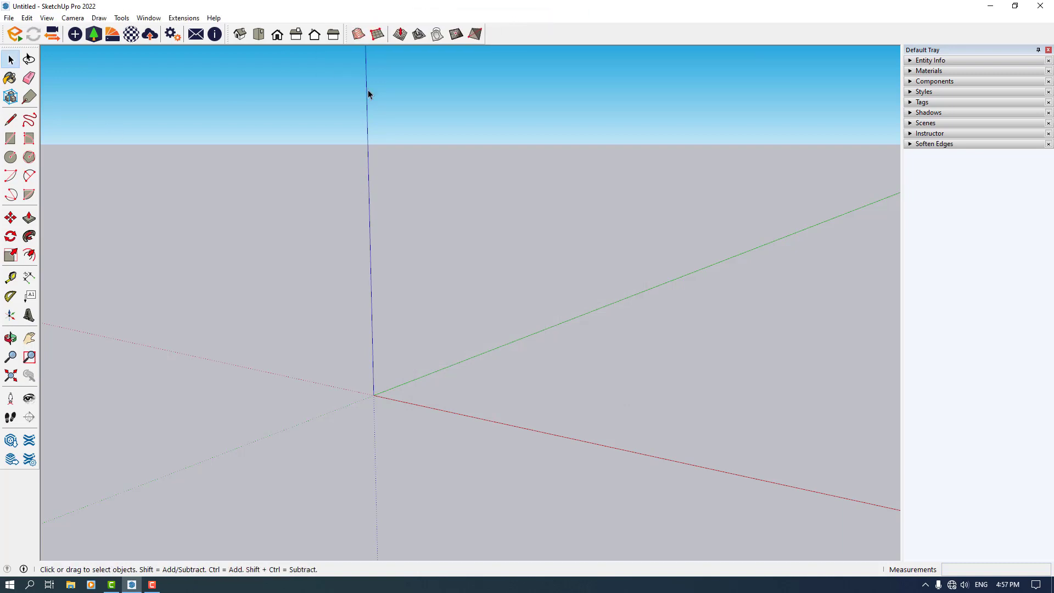
Create a 100 m by 100 m terrain grid from scratch, starting at the origin
{"action": "left_click", "coordinate": [379, 45]}
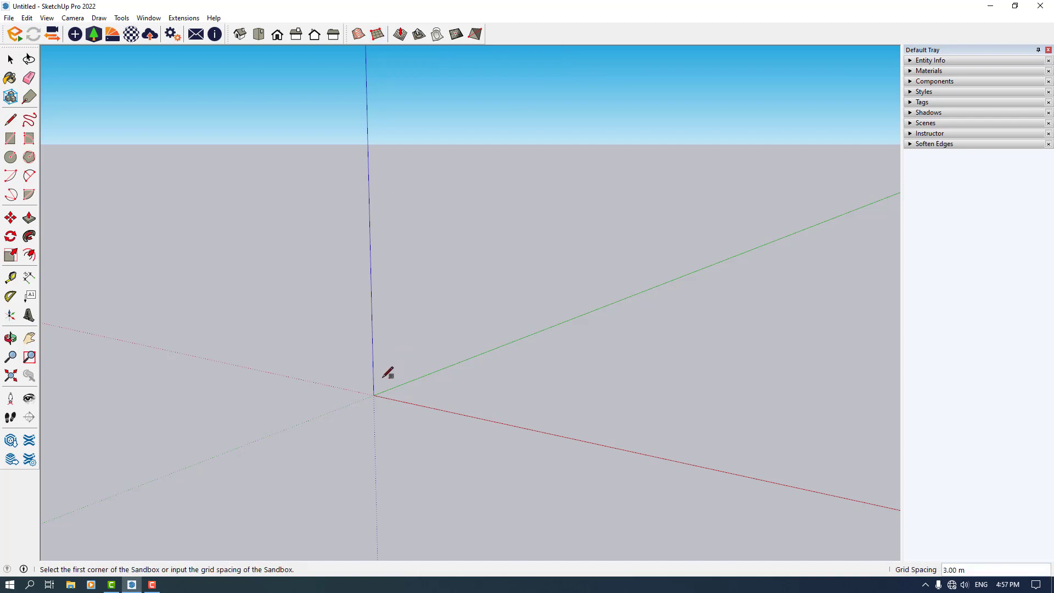
{"action": "left_click", "coordinate": [374, 395]}
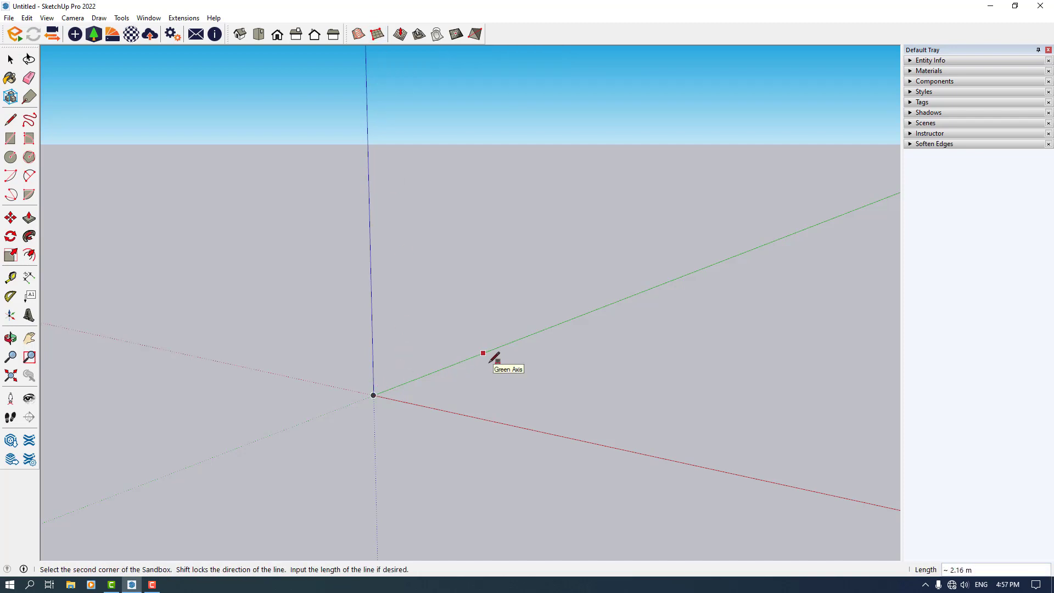
{"action": "type", "text": "100"}
{"action": "key", "text": "Return"}
{"action": "scroll", "coordinate": [490, 361], "scroll_direction": "down", "scroll_amount": 2}
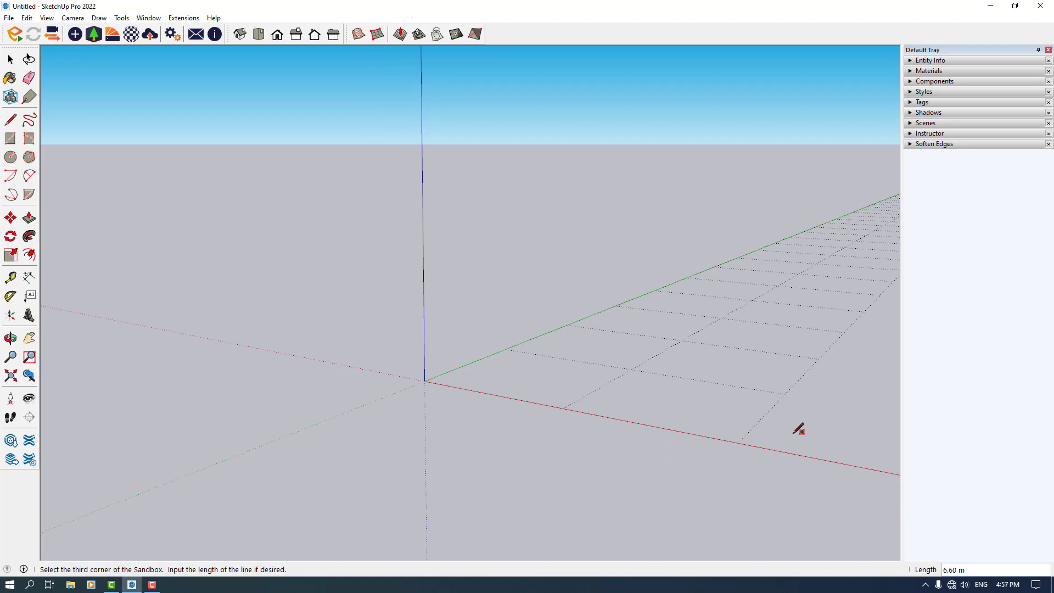
{"action": "type", "text": "100"}
{"action": "key", "text": "Return"}
{"action": "scroll", "coordinate": [220, 331], "scroll_direction": "down", "scroll_amount": 5}
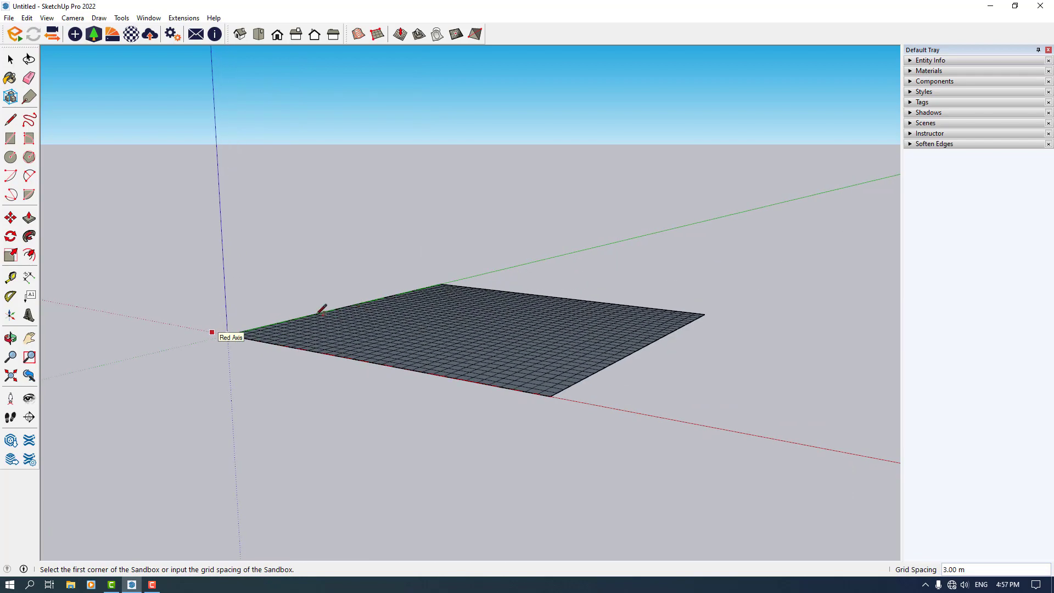
Select the terrain grid and open its group for editing
{"action": "key", "text": "space"}
{"action": "scroll", "coordinate": [438, 331], "scroll_direction": "up", "scroll_amount": 3}
{"action": "middle_click_drag", "start_coordinate": [438, 332], "coordinate": [411, 467]}
{"action": "left_click", "coordinate": [429, 336]}
{"action": "scroll", "coordinate": [428, 331], "scroll_direction": "down", "scroll_amount": 5}
{"action": "left_click", "coordinate": [644, 377]}
{"action": "left_click", "coordinate": [527, 313]}
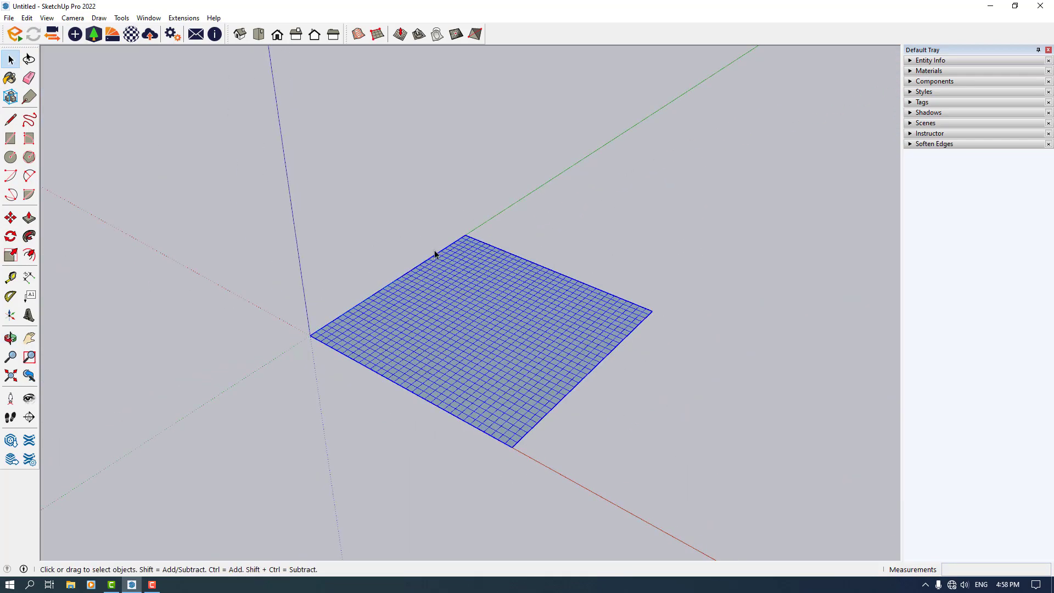
{"action": "scroll", "coordinate": [438, 295], "scroll_direction": "up", "scroll_amount": 3}
{"action": "scroll", "coordinate": [439, 297], "scroll_direction": "up", "scroll_amount": 1}
{"action": "right_click", "coordinate": [439, 297]}
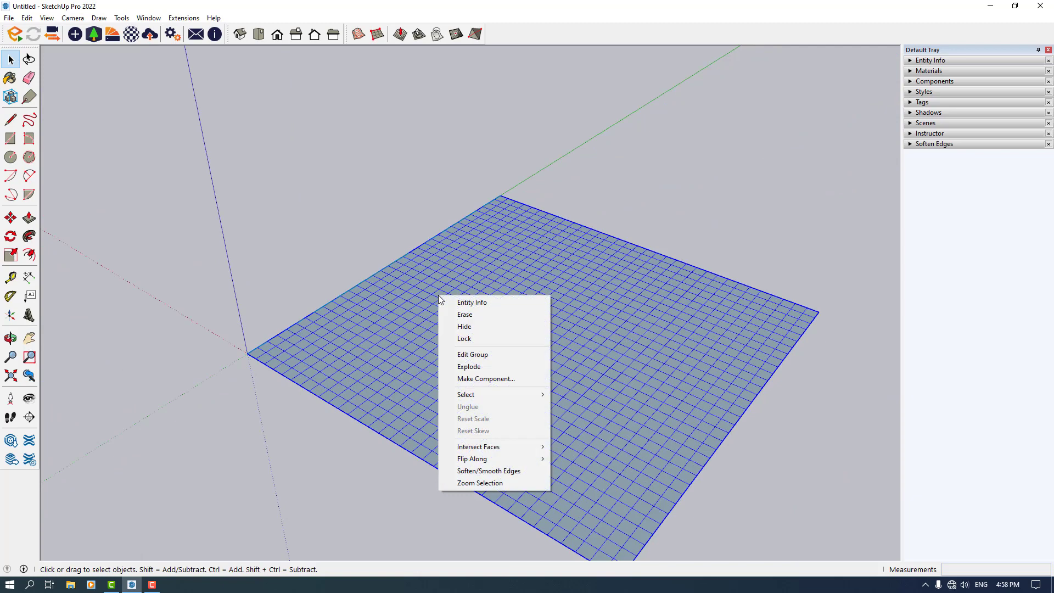
{"action": "left_click", "coordinate": [499, 358]}
Set the Smoove radius to 30 m and raise a hill near the grid's corner at the origin
{"action": "middle_click_drag", "start_coordinate": [491, 395], "coordinate": [425, 210]}
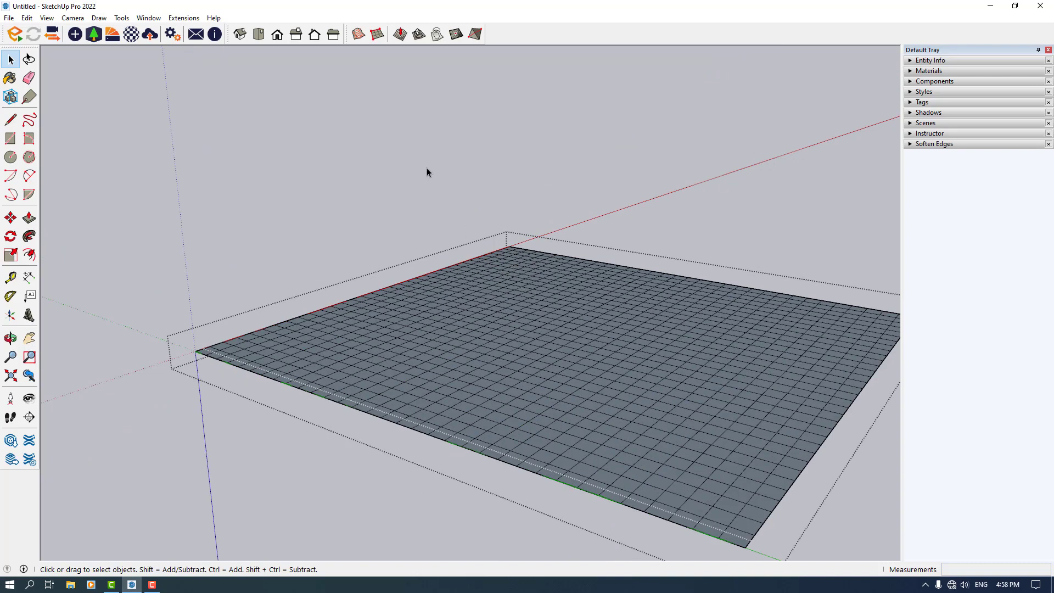
{"action": "left_click", "coordinate": [401, 34]}
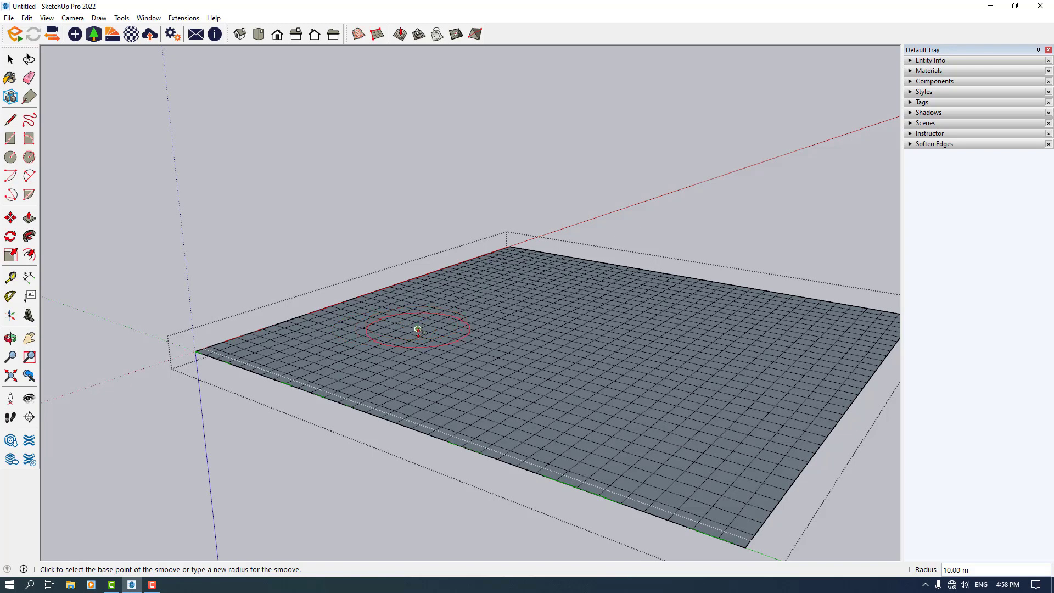
{"action": "type", "text": "30"}
{"action": "key", "text": "Return"}
{"action": "left_click", "coordinate": [303, 349]}
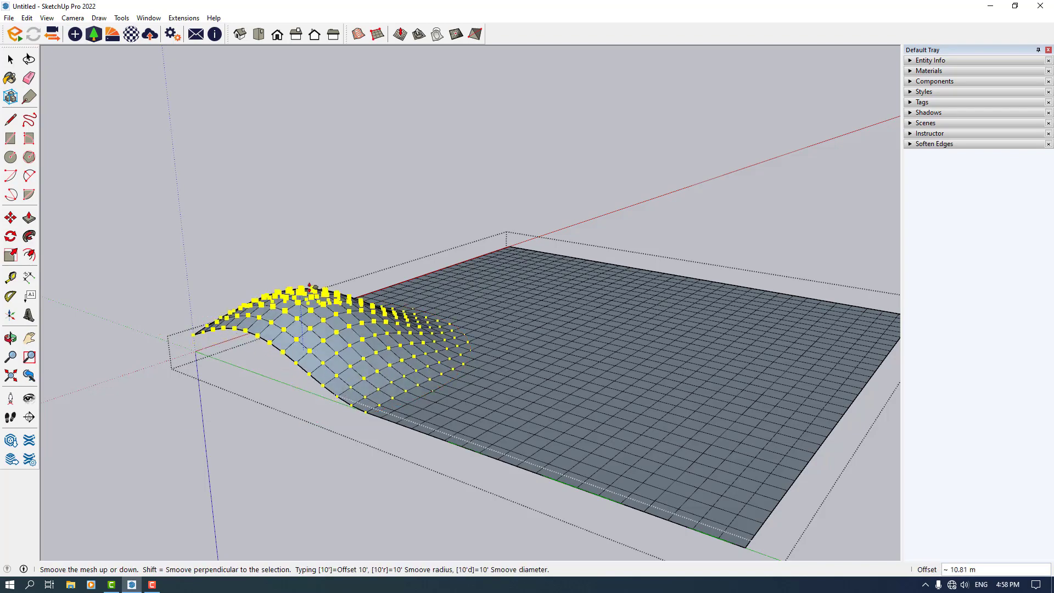
{"action": "left_click", "coordinate": [503, 293]}
Smoove a hollow into the terrain beside the first hill
{"action": "middle_click_drag", "start_coordinate": [503, 293], "coordinate": [381, 329]}
{"action": "left_click", "coordinate": [503, 301]}
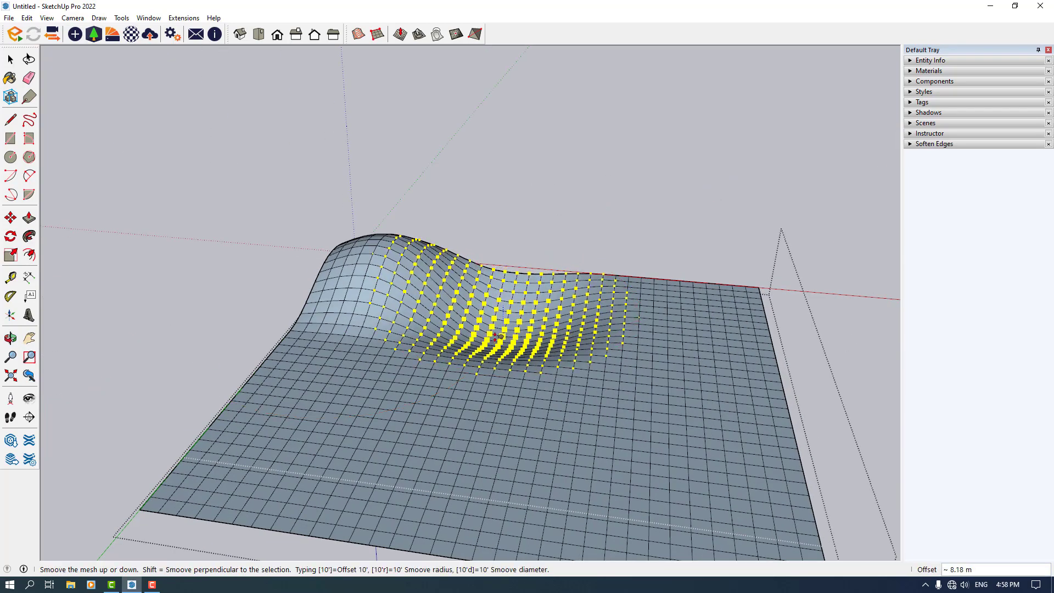
{"action": "left_click", "coordinate": [503, 348]}
Raise two more hills toward the terrain's far side with the Smoove tool
{"action": "middle_click_drag", "start_coordinate": [744, 324], "coordinate": [522, 312]}
{"action": "left_click", "coordinate": [476, 278]}
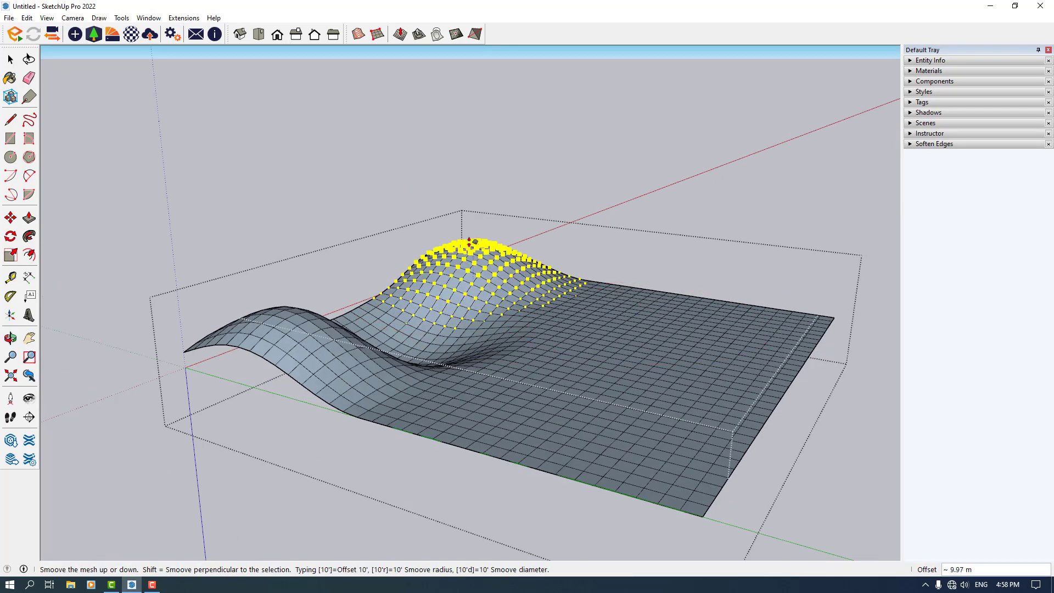
{"action": "left_click", "coordinate": [470, 240]}
{"action": "left_click", "coordinate": [599, 300]}
{"action": "left_click", "coordinate": [599, 280]}
Set the Smoove radius to 50 m and raise a broad rise in the terrain's center
{"action": "middle_click_drag", "start_coordinate": [599, 280], "coordinate": [603, 389]}
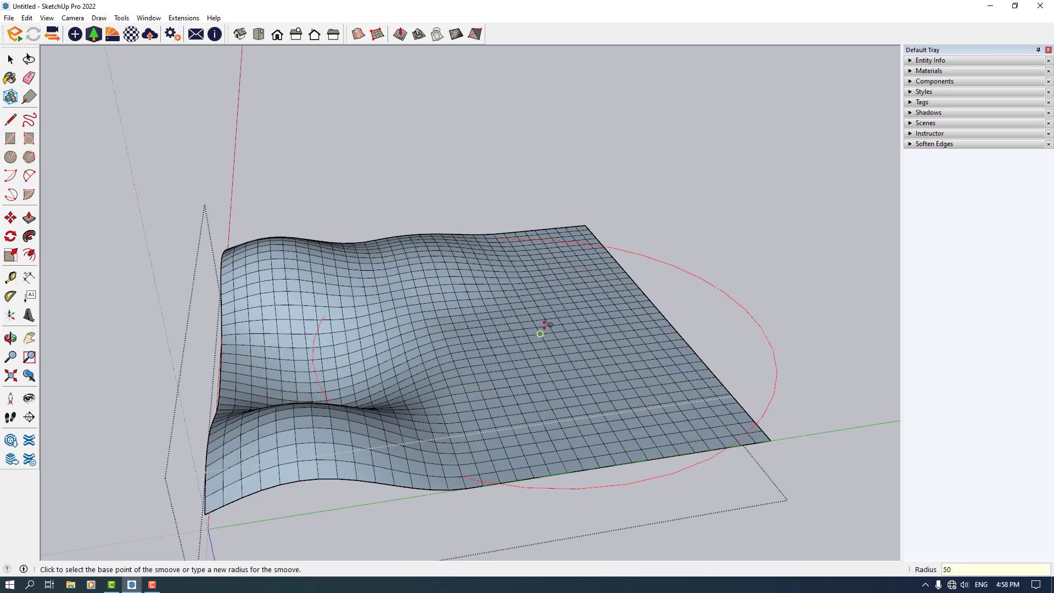
{"action": "left_click", "coordinate": [542, 329]}
{"action": "left_click", "coordinate": [540, 221]}
Raise the terrain at the far corner and along the near edge with the 50 m Smoove
{"action": "scroll", "coordinate": [579, 329], "scroll_direction": "down", "scroll_amount": 3}
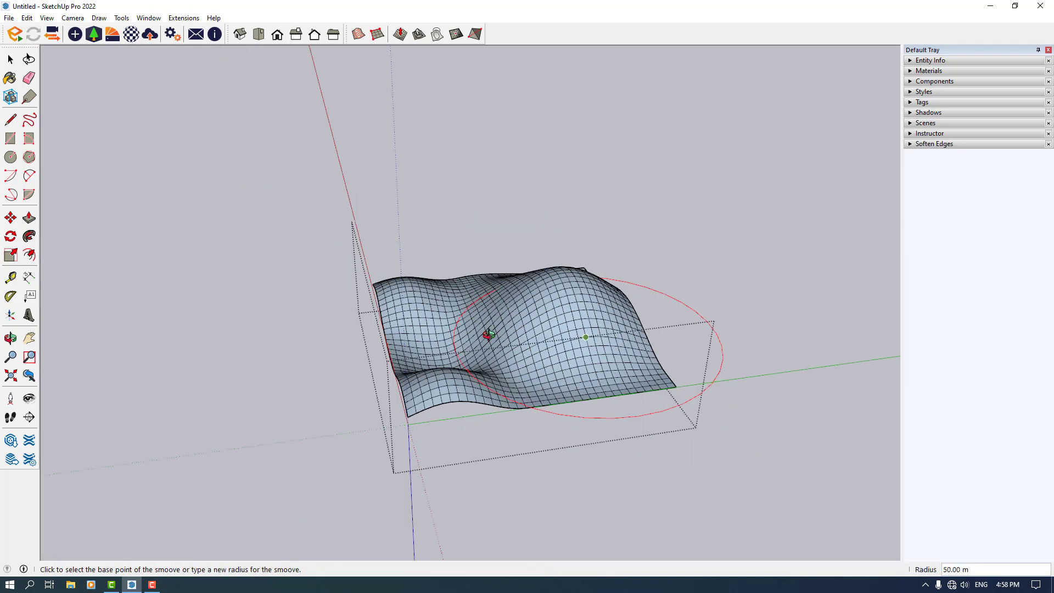
{"action": "middle_click_drag", "start_coordinate": [488, 334], "coordinate": [473, 309]}
{"action": "scroll", "coordinate": [477, 308], "scroll_direction": "up", "scroll_amount": 4}
{"action": "left_click", "coordinate": [698, 404]}
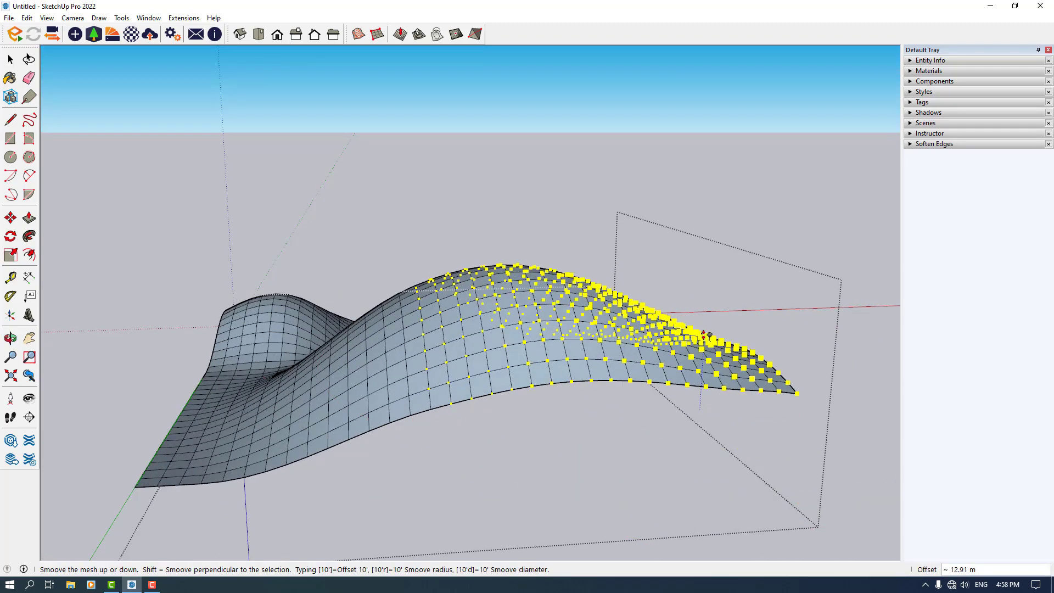
{"action": "left_click", "coordinate": [697, 363]}
{"action": "left_click", "coordinate": [208, 423]}
{"action": "left_click", "coordinate": [208, 384]}
Lower a wide trough along the front of the terrain with the 50 m Smoove
{"action": "middle_click_drag", "start_coordinate": [385, 357], "coordinate": [358, 330]}
{"action": "scroll", "coordinate": [516, 375], "scroll_direction": "down", "scroll_amount": 3}
{"action": "scroll", "coordinate": [516, 375], "scroll_direction": "up", "scroll_amount": 3}
{"action": "left_click", "coordinate": [529, 400]}
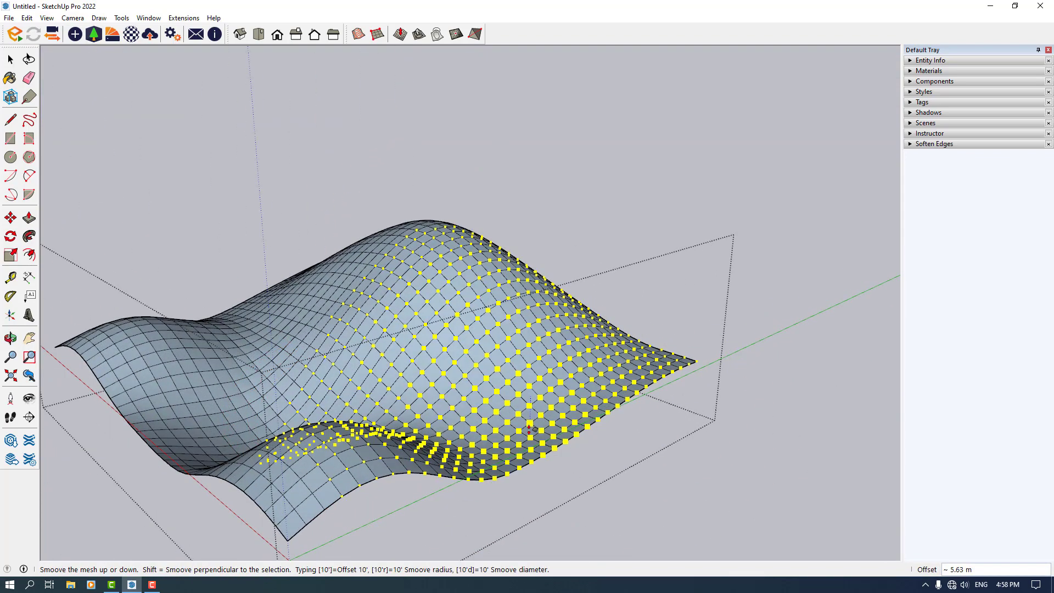
{"action": "left_click", "coordinate": [463, 426]}
Set the Smoove radius to 12 m and raise a small bump on the hill's slope
{"action": "middle_click_drag", "start_coordinate": [464, 426], "coordinate": [526, 408]}
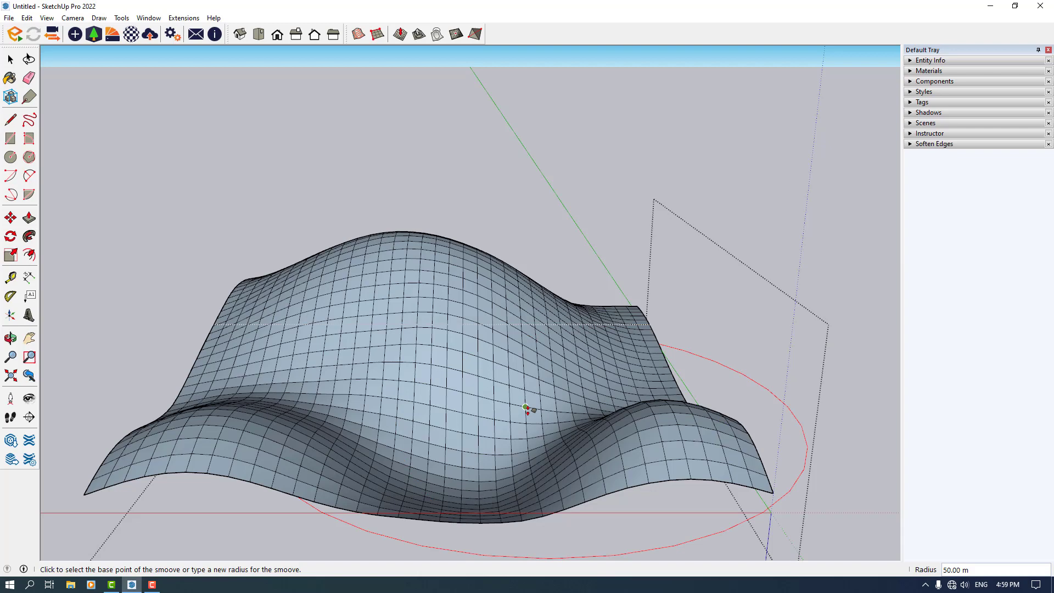
{"action": "type", "text": "12"}
{"action": "key", "text": "Return"}
{"action": "left_click", "coordinate": [578, 396]}
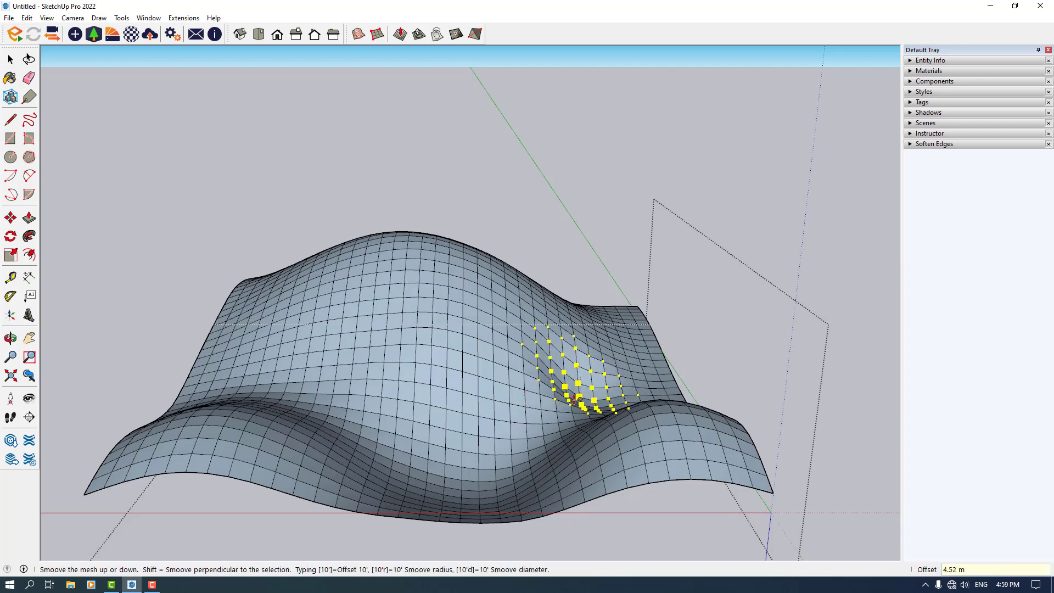
{"action": "left_click", "coordinate": [573, 401]}
Smoove a small area in the valley with the 12 m radius
{"action": "middle_click_drag", "start_coordinate": [529, 405], "coordinate": [137, 393]}
{"action": "scroll", "coordinate": [462, 382], "scroll_direction": "up", "scroll_amount": 3}
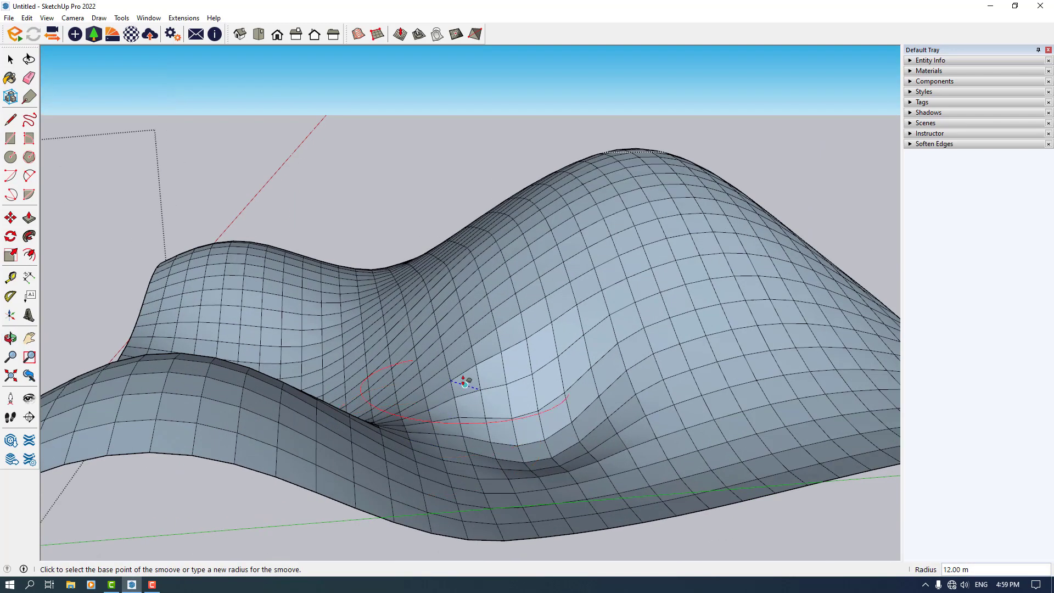
{"action": "left_click", "coordinate": [463, 381]}
{"action": "left_click", "coordinate": [464, 422]}
Raise a small peak on top of the main hill with the 12 m Smoove
{"action": "scroll", "coordinate": [440, 357], "scroll_direction": "down", "scroll_amount": 4}
{"action": "middle_click_drag", "start_coordinate": [439, 360], "coordinate": [708, 389]}
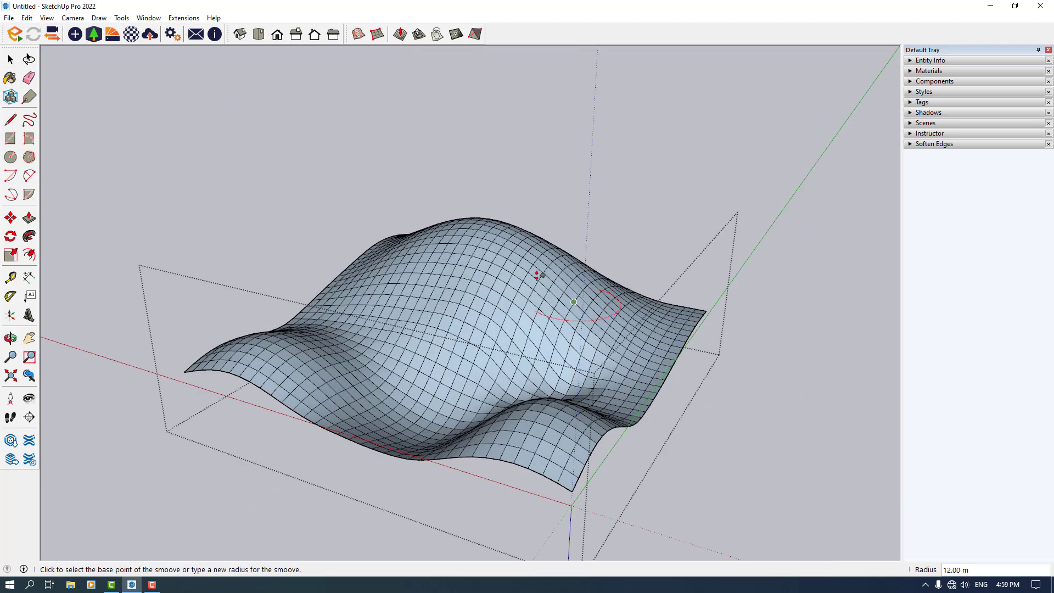
{"action": "scroll", "coordinate": [539, 275], "scroll_direction": "up", "scroll_amount": 4}
{"action": "left_click", "coordinate": [453, 217]}
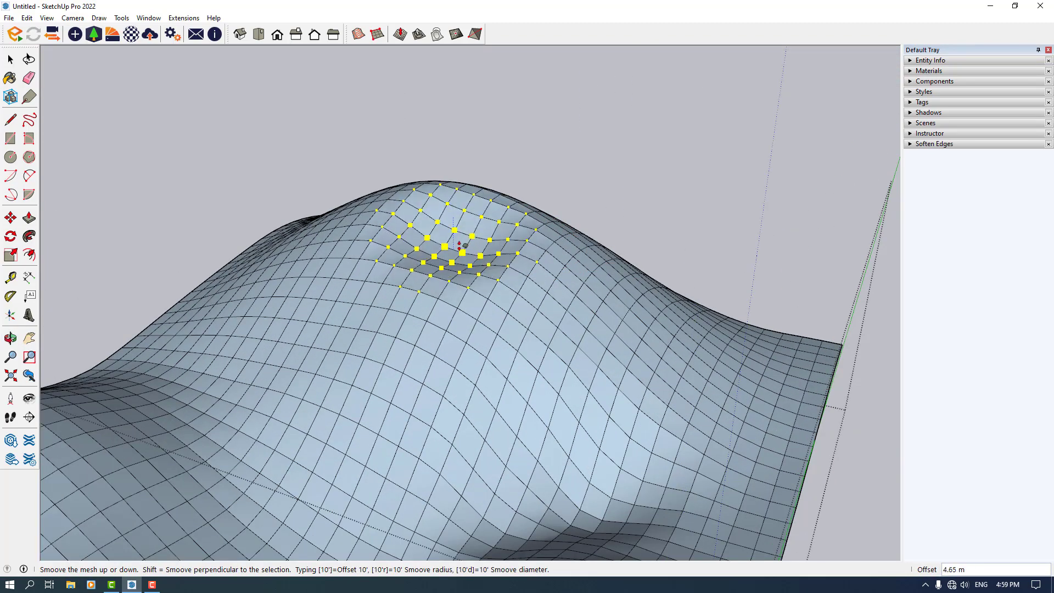
{"action": "left_click", "coordinate": [460, 248]}
Smoove a small area on the terrain's central slope with the 12 m radius
{"action": "scroll", "coordinate": [461, 249], "scroll_direction": "down", "scroll_amount": 4}
{"action": "middle_click_drag", "start_coordinate": [460, 250], "coordinate": [761, 285]}
{"action": "scroll", "coordinate": [544, 278], "scroll_direction": "down", "scroll_amount": 3}
{"action": "scroll", "coordinate": [529, 281], "scroll_direction": "up", "scroll_amount": 4}
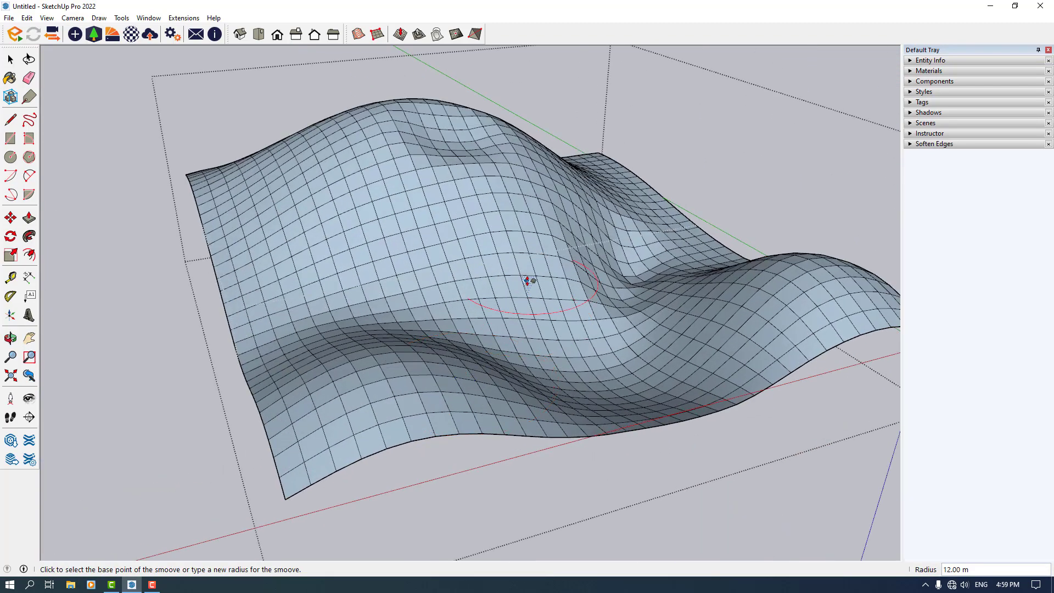
{"action": "left_click", "coordinate": [528, 280]}
{"action": "left_click", "coordinate": [526, 319]}
Set the Smoove radius to 26 m and raise the ridge at the terrain's front
{"action": "scroll", "coordinate": [525, 329], "scroll_direction": "down", "scroll_amount": 3}
{"action": "middle_click_drag", "start_coordinate": [526, 329], "coordinate": [181, 335]}
{"action": "middle_click_drag", "start_coordinate": [424, 363], "coordinate": [11, 400]}
{"action": "scroll", "coordinate": [297, 333], "scroll_direction": "up", "scroll_amount": 6}
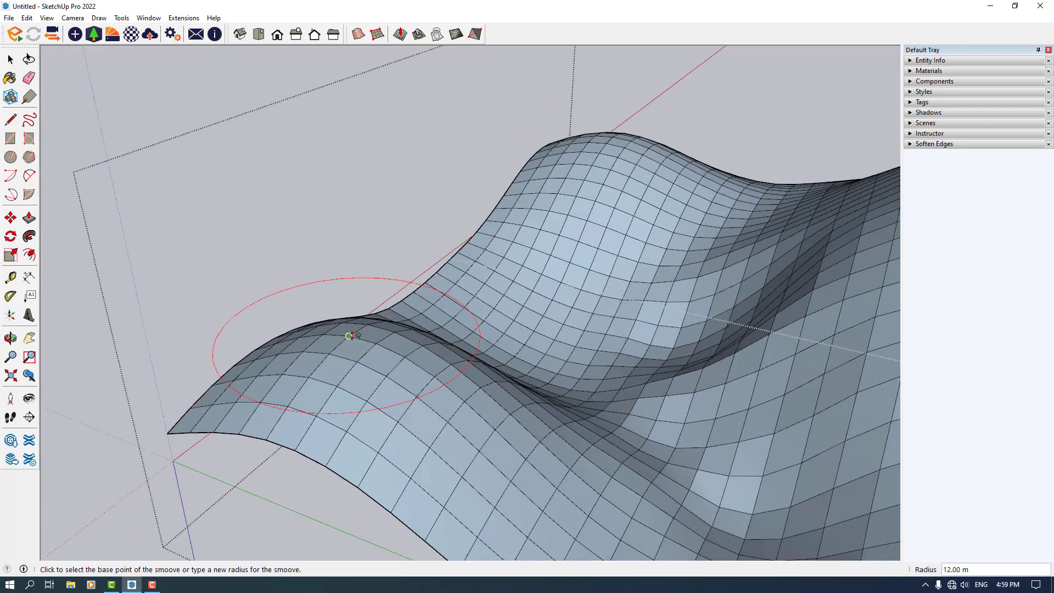
{"action": "middle_click_drag", "start_coordinate": [334, 408], "coordinate": [266, 385]}
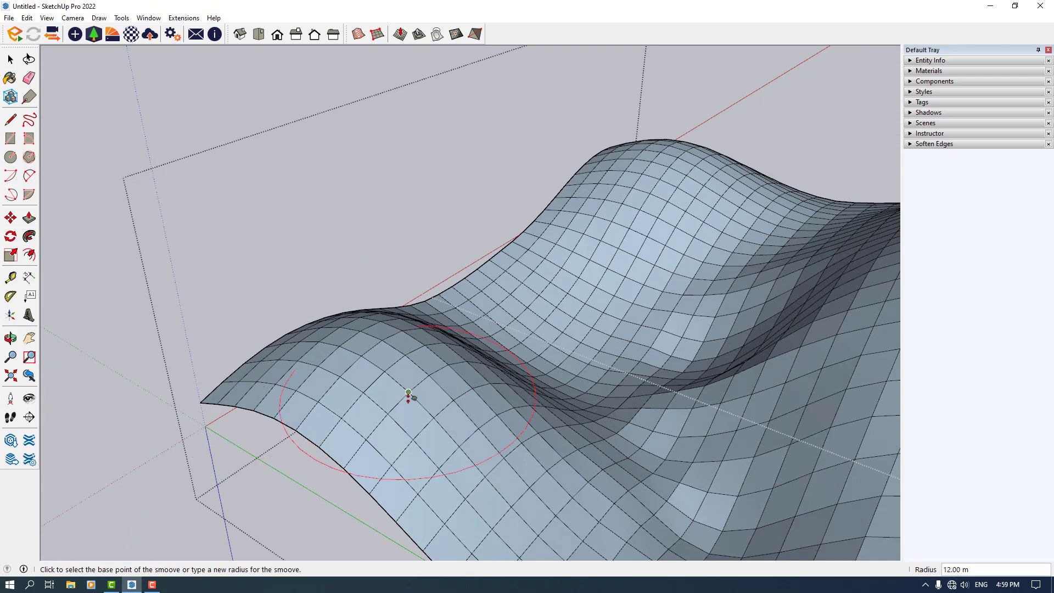
{"action": "scroll", "coordinate": [409, 388], "scroll_direction": "up", "scroll_amount": 3}
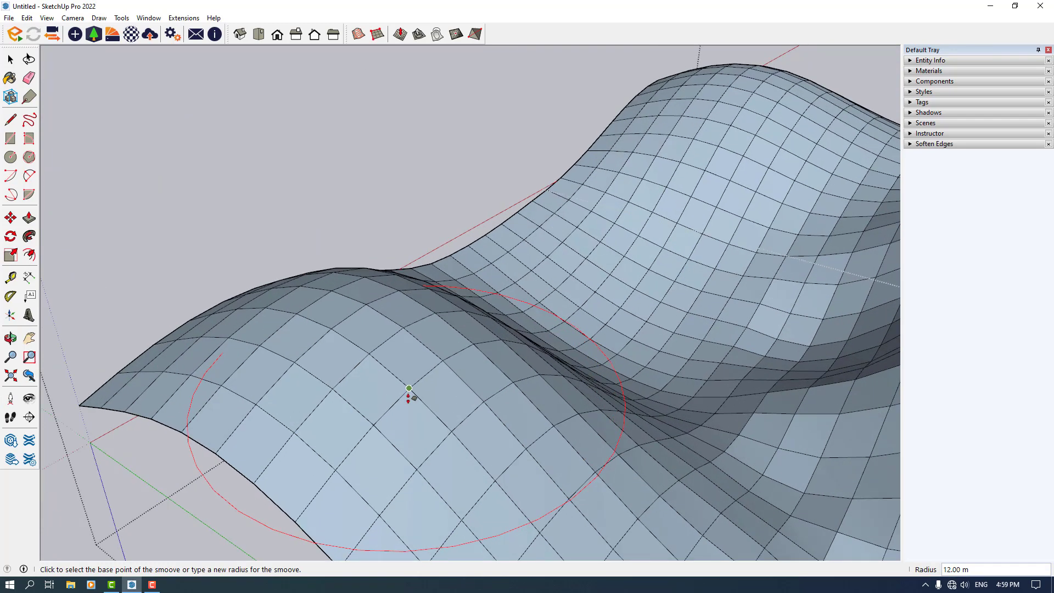
{"action": "scroll", "coordinate": [381, 409], "scroll_direction": "down", "scroll_amount": 3}
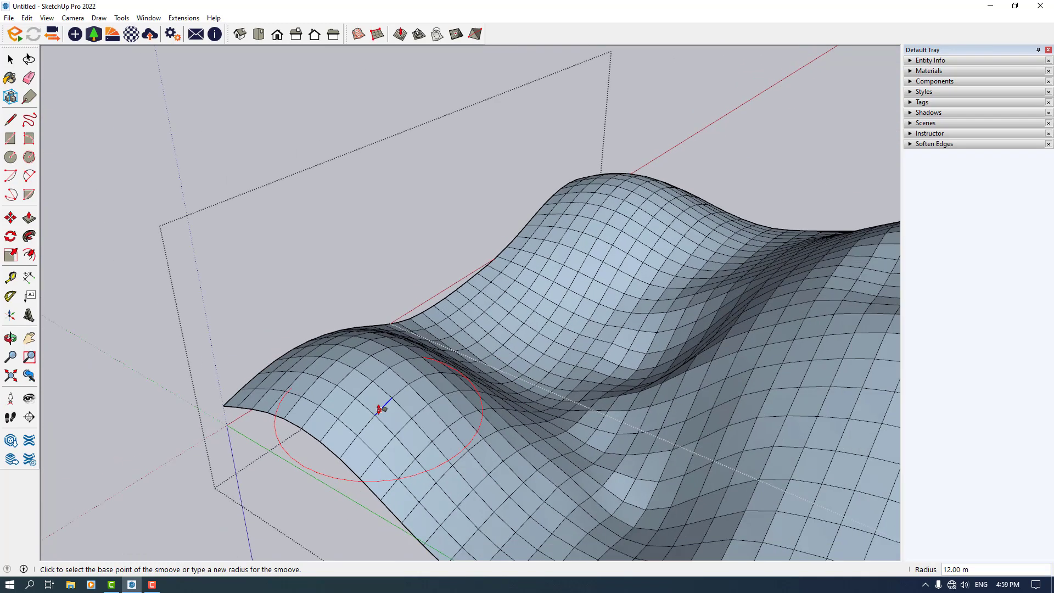
{"action": "type", "text": "26"}
{"action": "key", "text": "Return"}
{"action": "left_click", "coordinate": [372, 380]}
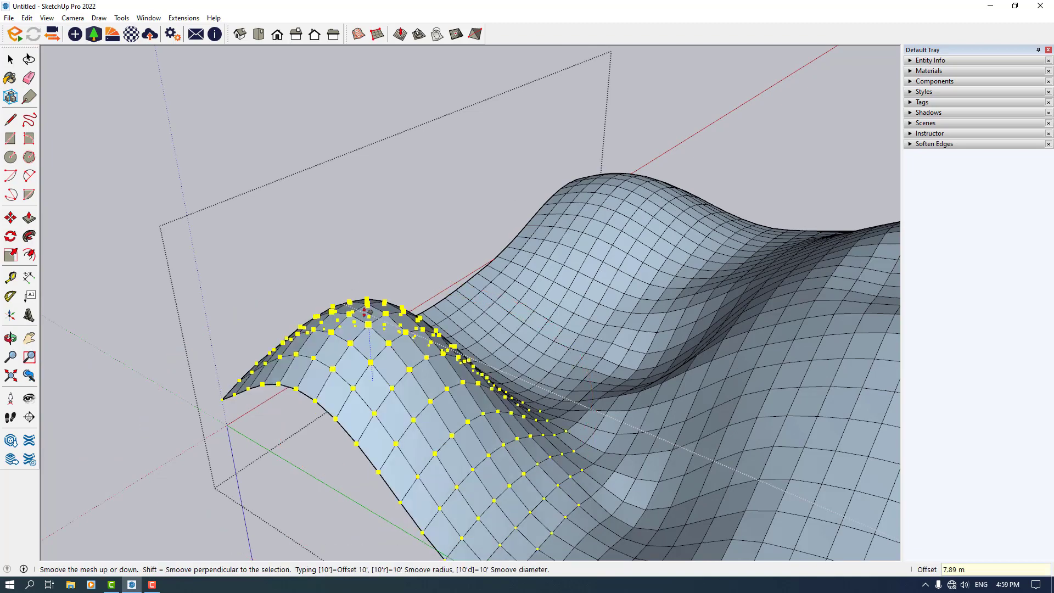
{"action": "left_click", "coordinate": [369, 312]}
Raise the terrain's front corner with the 26 m Smoove
{"action": "scroll", "coordinate": [369, 312], "scroll_direction": "down", "scroll_amount": 3}
{"action": "middle_click_drag", "start_coordinate": [373, 311], "coordinate": [1027, 312]}
{"action": "middle_click_drag", "start_coordinate": [213, 317], "coordinate": [332, 478]}
{"action": "left_click", "coordinate": [297, 440]}
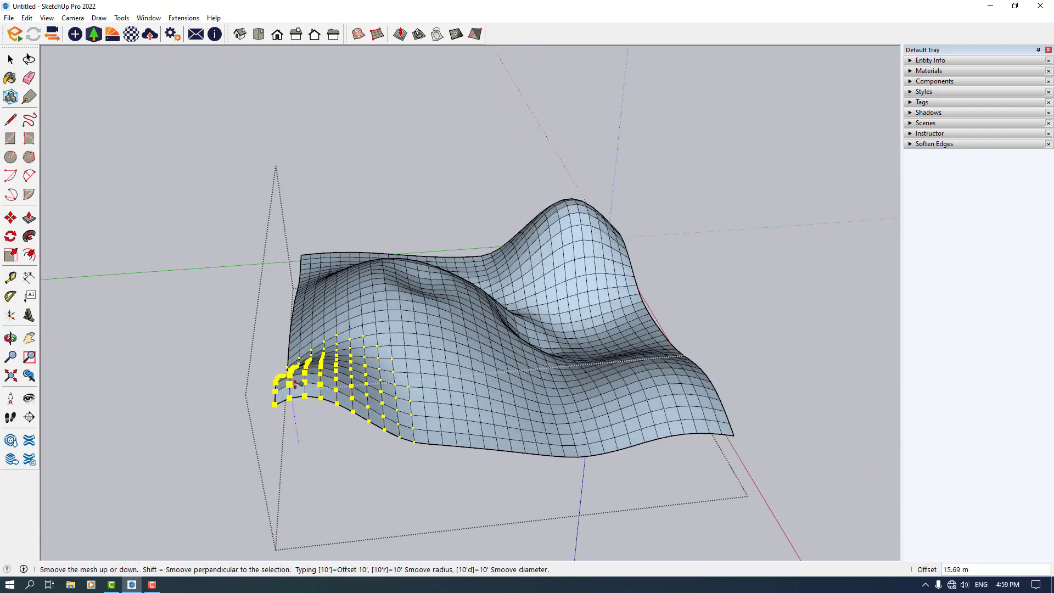
{"action": "left_click", "coordinate": [301, 379]}
Exit the Smoove tool and select the whole terrain mesh
{"action": "middle_click_drag", "start_coordinate": [301, 379], "coordinate": [183, 390]}
{"action": "key", "text": "space"}
{"action": "scroll", "coordinate": [466, 334], "scroll_direction": "down", "scroll_amount": 4}
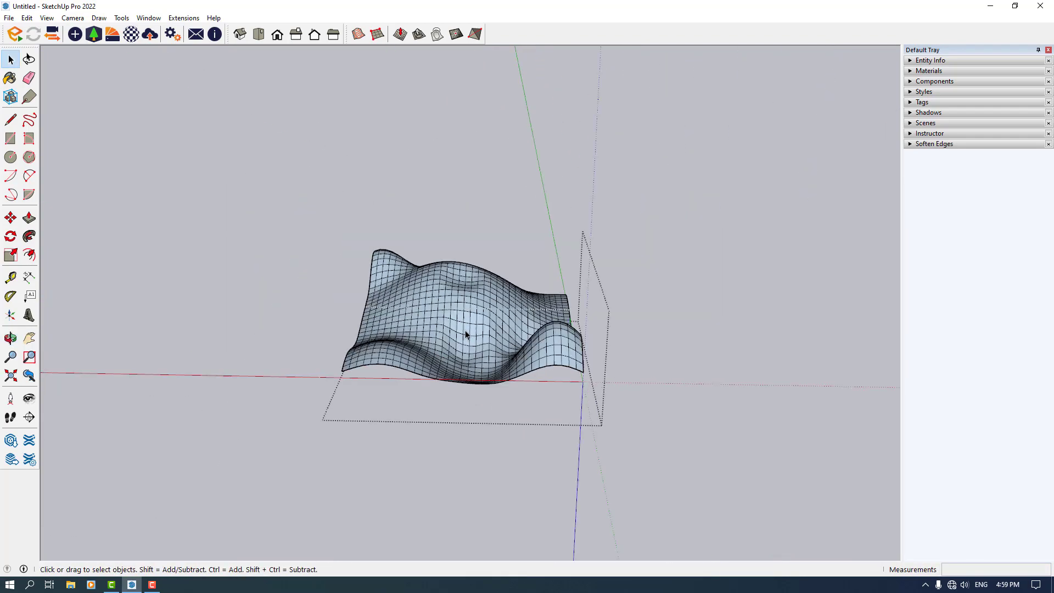
{"action": "middle_click_drag", "start_coordinate": [467, 335], "coordinate": [499, 340]}
{"action": "scroll", "coordinate": [457, 346], "scroll_direction": "up", "scroll_amount": 3}
{"action": "triple_click", "coordinate": [457, 346]}
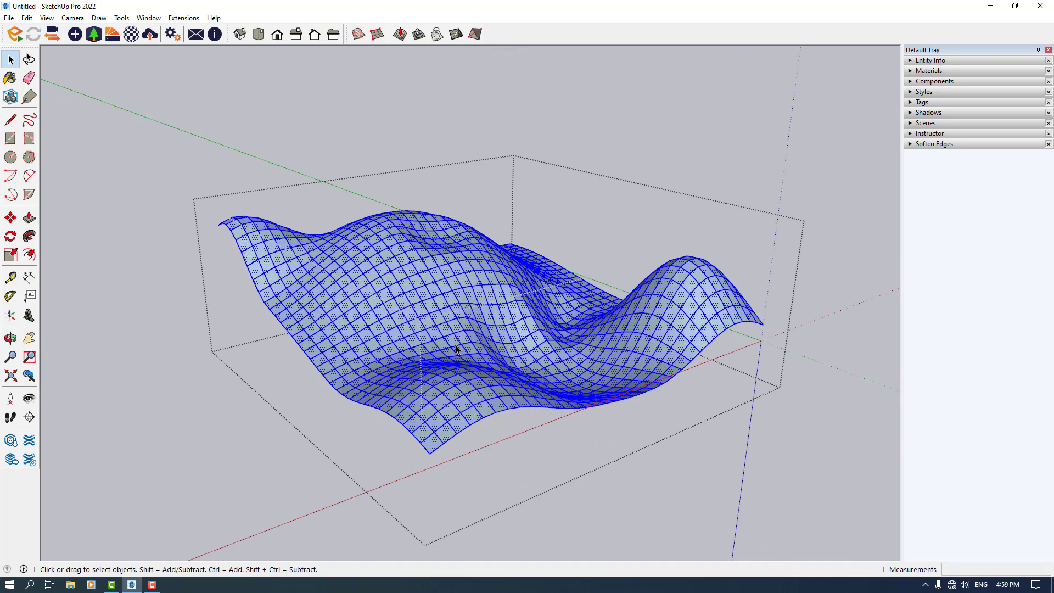
Reverse the faces of the selected terrain mesh
{"action": "right_click", "coordinate": [457, 350]}
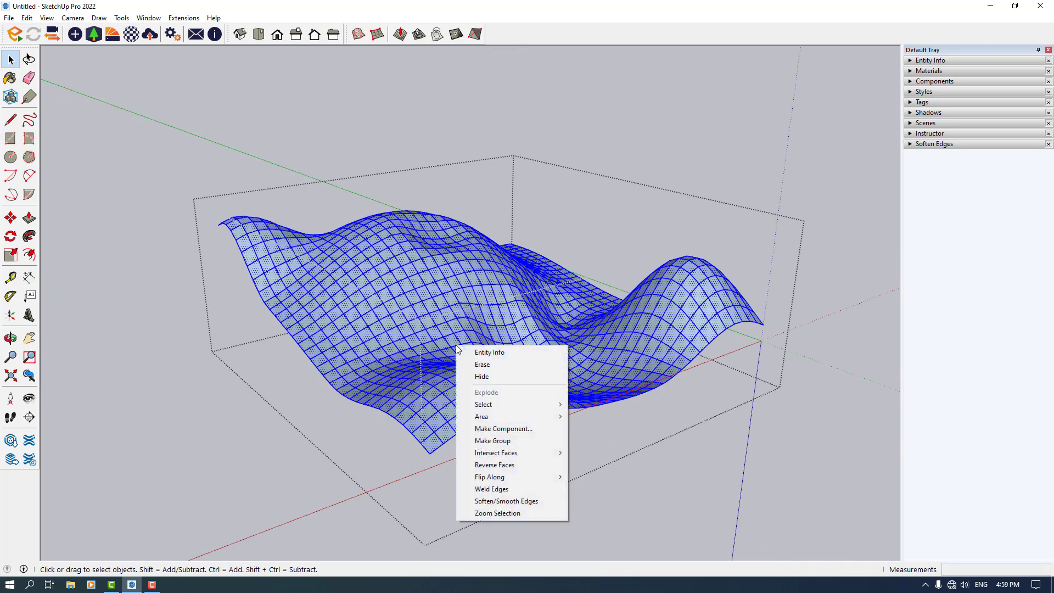
{"action": "left_click", "coordinate": [524, 465]}
{"action": "left_click", "coordinate": [523, 464]}
{"action": "middle_click_drag", "start_coordinate": [523, 464], "coordinate": [500, 420]}
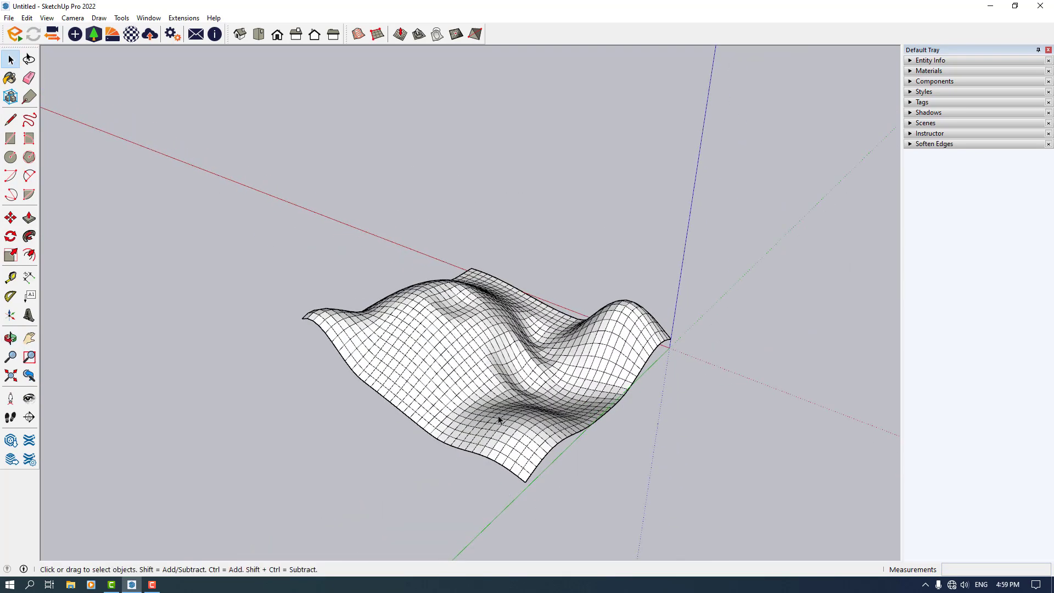
{"action": "scroll", "coordinate": [511, 384], "scroll_direction": "up", "scroll_amount": 3}
{"action": "scroll", "coordinate": [396, 377], "scroll_direction": "down", "scroll_amount": 3}
{"action": "middle_click_drag", "start_coordinate": [395, 376], "coordinate": [852, 279]}
{"action": "scroll", "coordinate": [407, 322], "scroll_direction": "up", "scroll_amount": 3}
{"action": "middle_click_drag", "start_coordinate": [407, 323], "coordinate": [484, 423]}
{"action": "scroll", "coordinate": [552, 423], "scroll_direction": "up", "scroll_amount": 2}
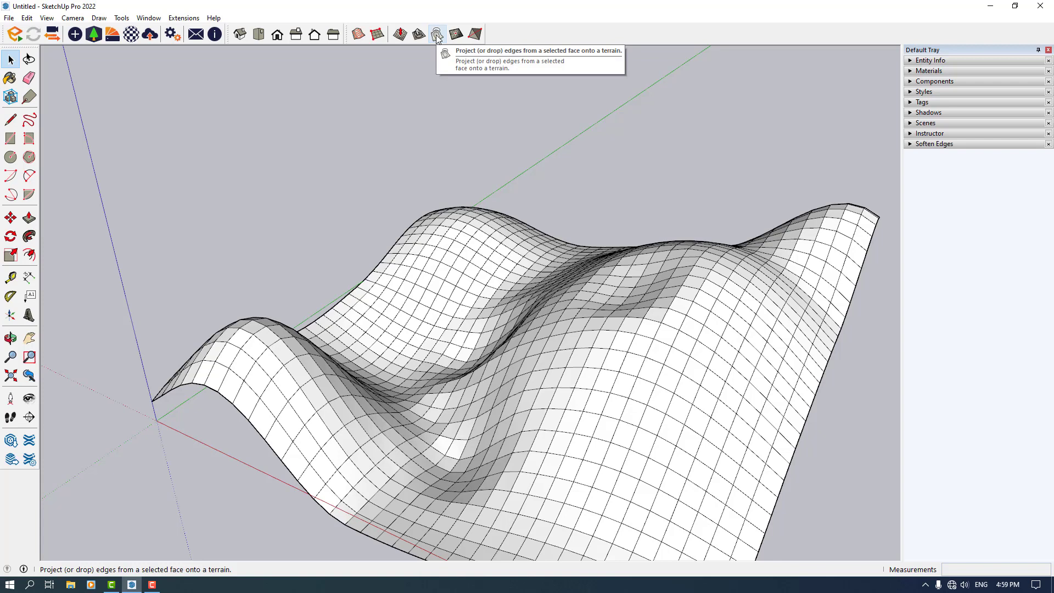
{"action": "left_click", "coordinate": [477, 38]}
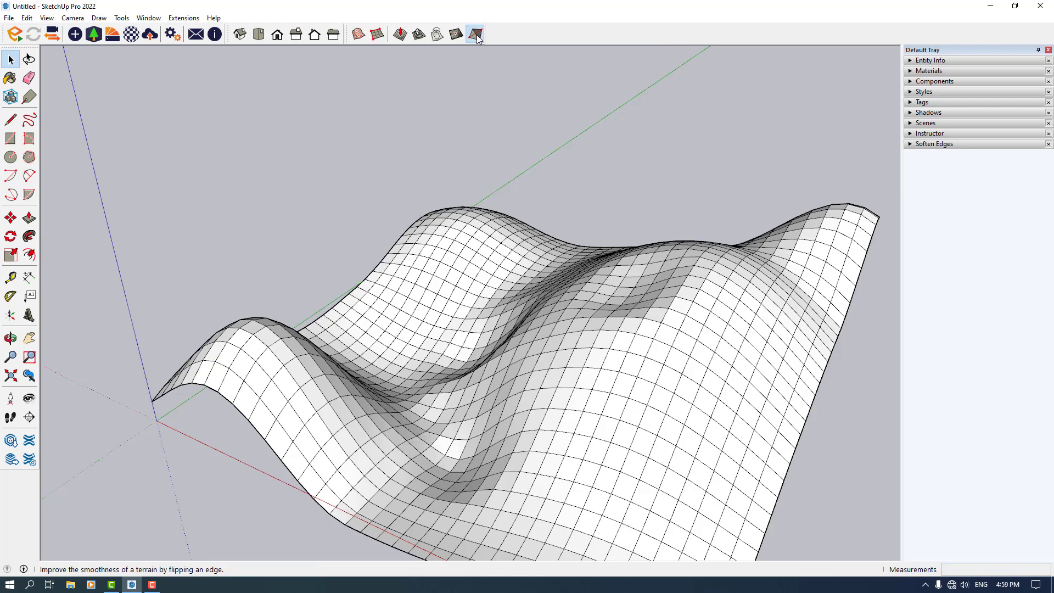
{"action": "scroll", "coordinate": [538, 202], "scroll_direction": "down", "scroll_amount": 2}
{"action": "scroll", "coordinate": [603, 302], "scroll_direction": "up", "scroll_amount": 3}
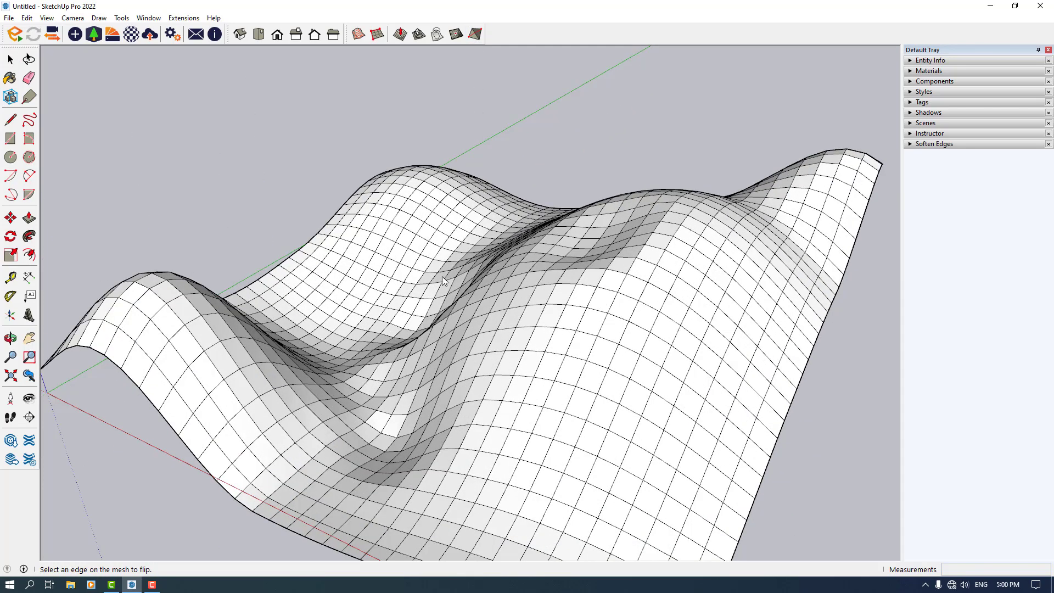
{"action": "scroll", "coordinate": [599, 296], "scroll_direction": "down", "scroll_amount": 5}
{"action": "key", "text": "space"}
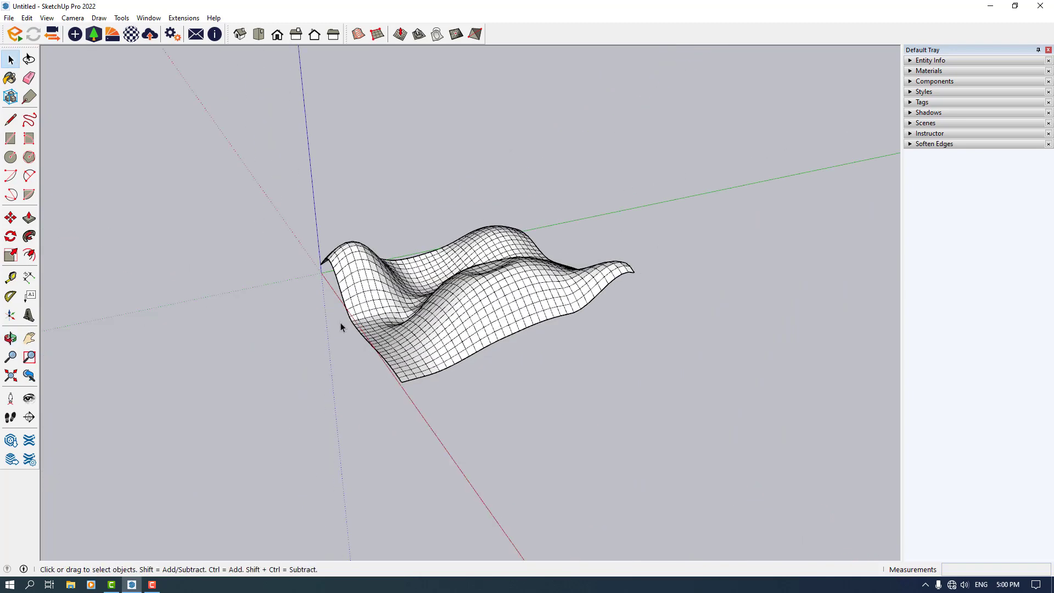
Open the terrain group and flip several edges on the central ridge with the Flip Edge tool
{"action": "left_click_drag", "start_coordinate": [213, 444], "coordinate": [210, 444]}
{"action": "scroll", "coordinate": [439, 319], "scroll_direction": "up", "scroll_amount": 3}
{"action": "double_click", "coordinate": [511, 290]}
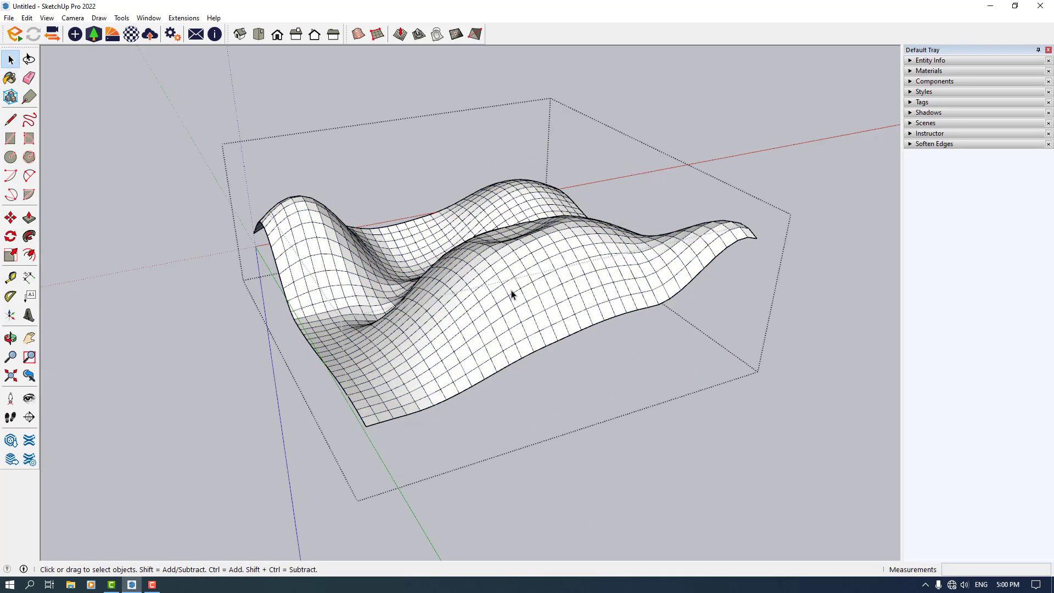
{"action": "scroll", "coordinate": [511, 290], "scroll_direction": "up", "scroll_amount": 4}
{"action": "left_click", "coordinate": [512, 290]}
{"action": "left_click", "coordinate": [475, 34]}
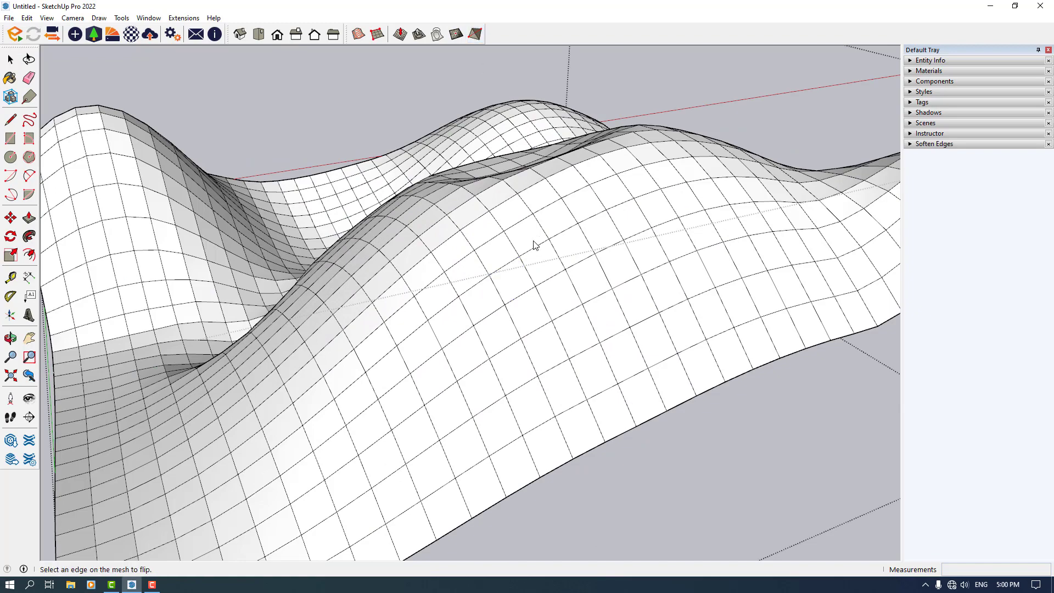
{"action": "left_click", "coordinate": [512, 262]}
{"action": "scroll", "coordinate": [487, 239], "scroll_direction": "up", "scroll_amount": 1}
{"action": "left_click", "coordinate": [474, 220]}
{"action": "middle_click_drag", "start_coordinate": [465, 252], "coordinate": [692, 254]}
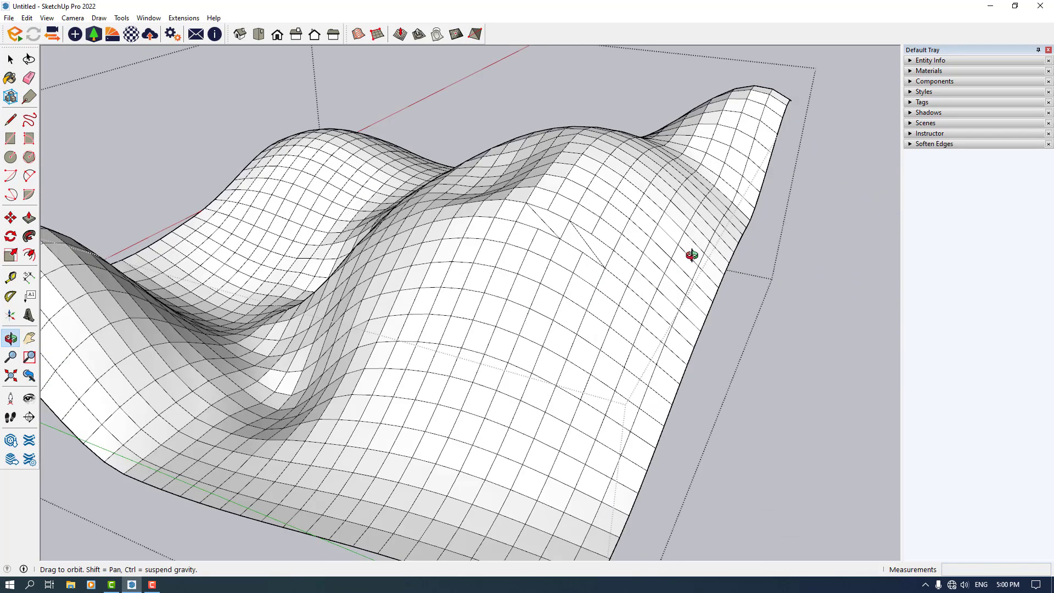
{"action": "scroll", "coordinate": [622, 269], "scroll_direction": "up", "scroll_amount": 2}
{"action": "middle_click_drag", "start_coordinate": [621, 272], "coordinate": [556, 245]}
{"action": "left_click", "coordinate": [547, 257]}
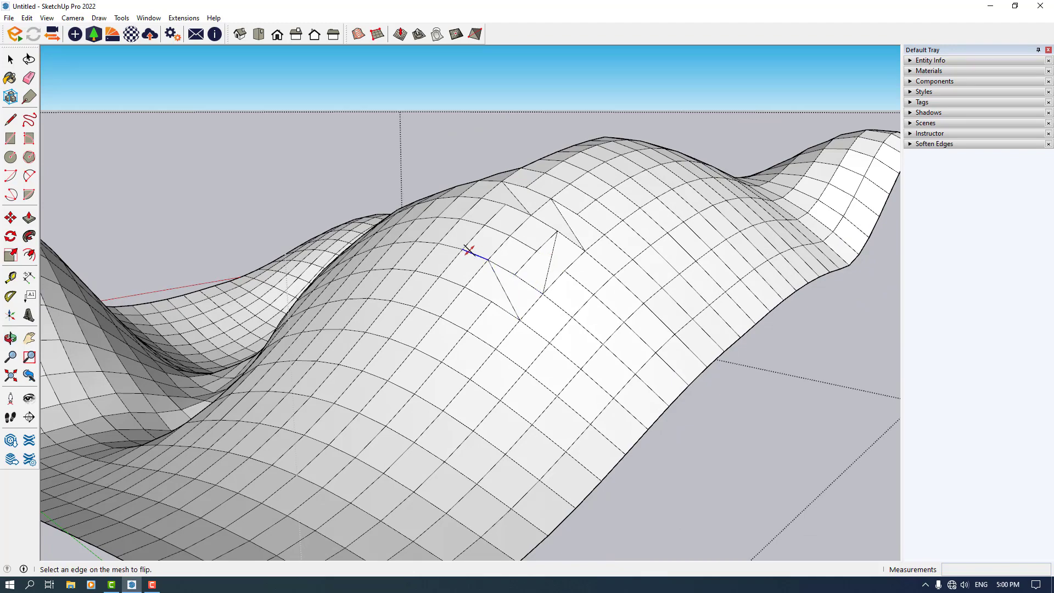
{"action": "left_click", "coordinate": [469, 250]}
Select a patch of faces in the valley and subdivide them with the Add Detail tool
{"action": "scroll", "coordinate": [503, 232], "scroll_direction": "down", "scroll_amount": 3}
{"action": "middle_click_drag", "start_coordinate": [508, 236], "coordinate": [603, 323]}
{"action": "scroll", "coordinate": [528, 335], "scroll_direction": "down", "scroll_amount": 3}
{"action": "scroll", "coordinate": [429, 364], "scroll_direction": "up", "scroll_amount": 6}
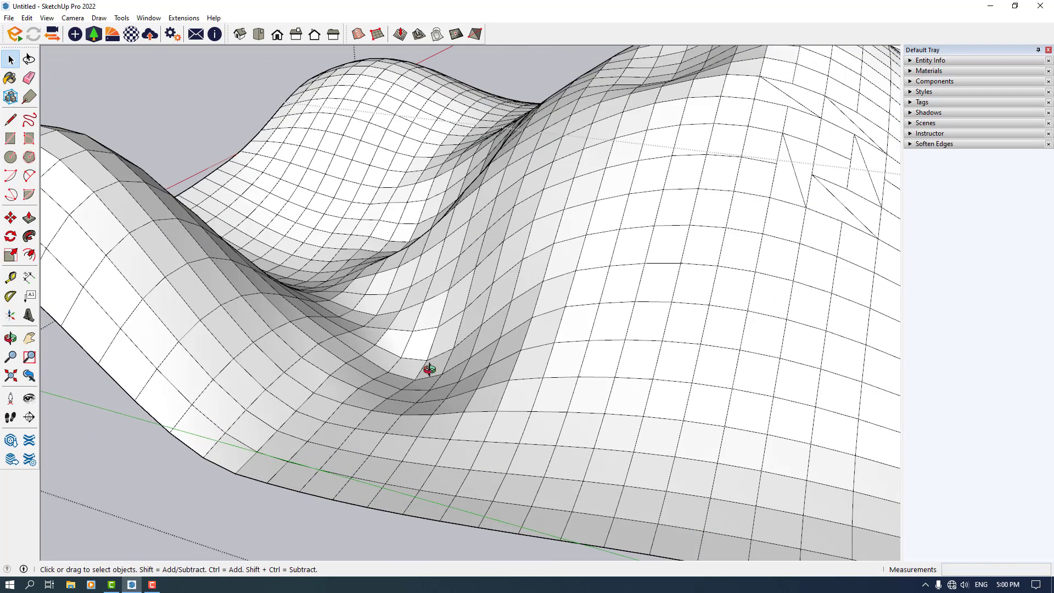
{"action": "middle_click_drag", "start_coordinate": [429, 369], "coordinate": [470, 341]}
{"action": "scroll", "coordinate": [503, 361], "scroll_direction": "down", "scroll_amount": 5}
{"action": "scroll", "coordinate": [503, 360], "scroll_direction": "up", "scroll_amount": 6}
{"action": "scroll", "coordinate": [472, 341], "scroll_direction": "up", "scroll_amount": 3}
{"action": "scroll", "coordinate": [473, 340], "scroll_direction": "down", "scroll_amount": 5}
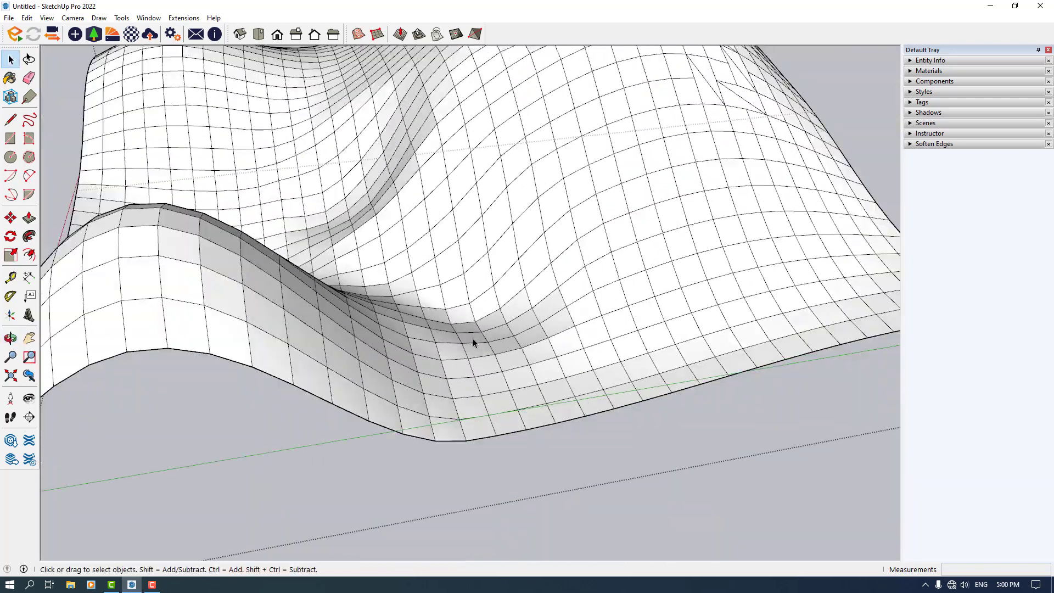
{"action": "left_click_drag", "start_coordinate": [423, 364], "coordinate": [413, 364]}
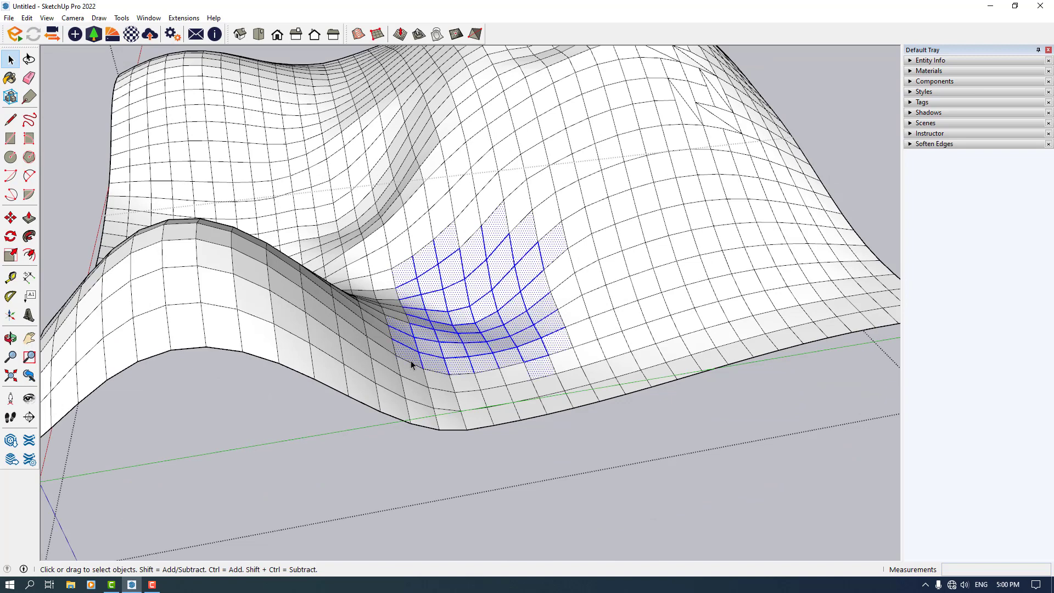
{"action": "left_click", "coordinate": [458, 35]}
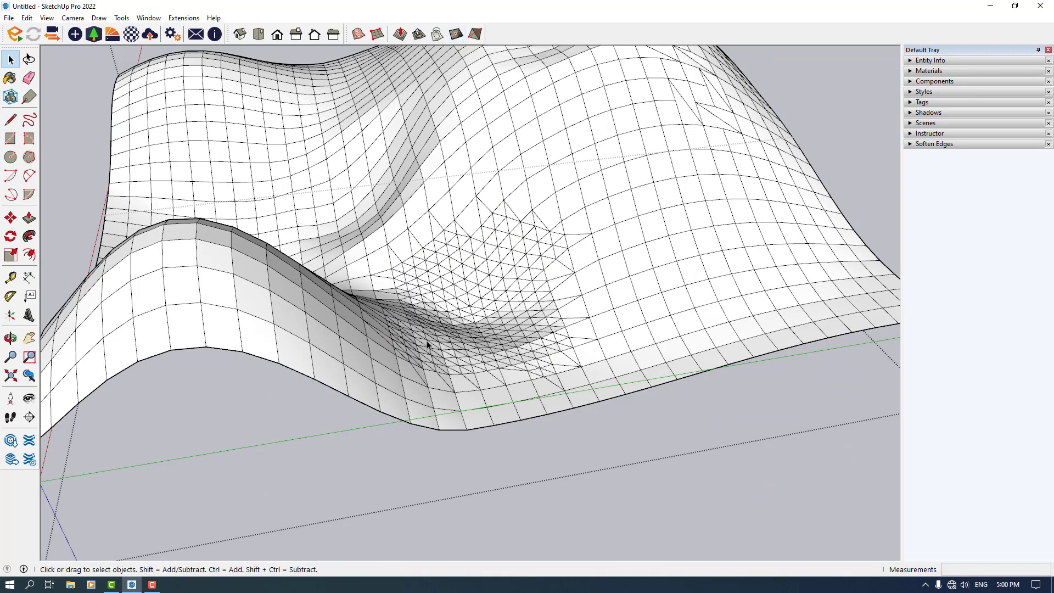
Draw a small rectangle on the ground beside the terrain
{"action": "scroll", "coordinate": [640, 364], "scroll_direction": "down", "scroll_amount": 4}
{"action": "middle_click_drag", "start_coordinate": [641, 365], "coordinate": [400, 282]}
{"action": "scroll", "coordinate": [400, 282], "scroll_direction": "up", "scroll_amount": 5}
{"action": "scroll", "coordinate": [446, 354], "scroll_direction": "down", "scroll_amount": 4}
{"action": "mouse_move", "coordinate": [446, 354]}
{"action": "middle_mouse_down"}
{"action": "mouse_move", "coordinate": [930, 481]}
{"action": "mouse_move", "coordinate": [975, 503]}
{"action": "middle_mouse_up"}
{"action": "middle_click_drag", "start_coordinate": [671, 405], "coordinate": [483, 367]}
{"action": "scroll", "coordinate": [484, 367], "scroll_direction": "down", "scroll_amount": 5}
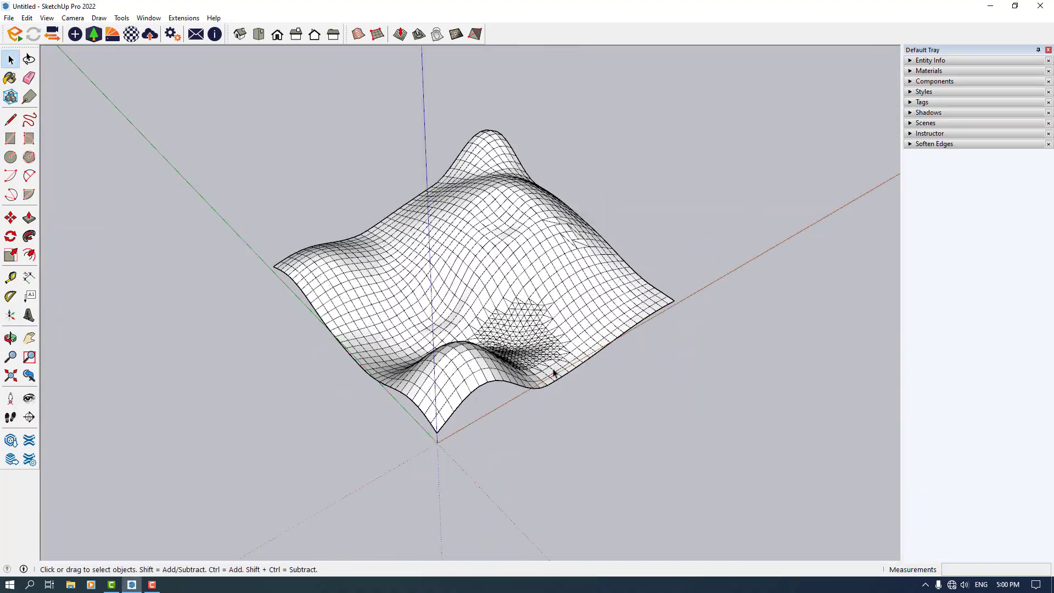
{"action": "scroll", "coordinate": [532, 365], "scroll_direction": "up", "scroll_amount": 3}
{"action": "scroll", "coordinate": [532, 365], "scroll_direction": "down", "scroll_amount": 3}
{"action": "middle_click_drag", "start_coordinate": [582, 369], "coordinate": [383, 47]}
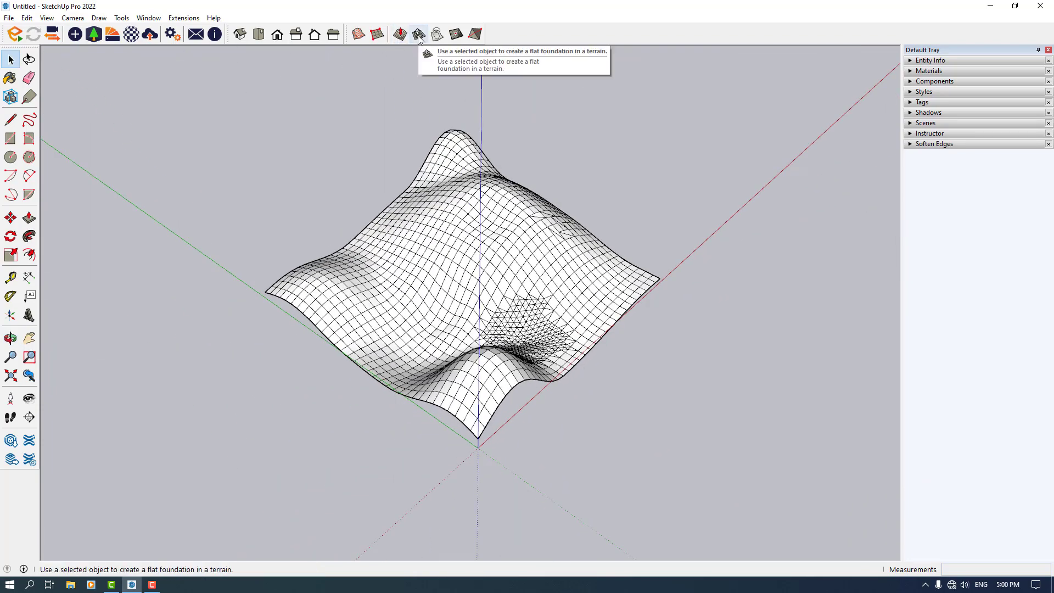
{"action": "left_click", "coordinate": [10, 138]}
{"action": "scroll", "coordinate": [286, 275], "scroll_direction": "down", "scroll_amount": 3}
{"action": "mouse_move", "coordinate": [286, 275]}
{"action": "middle_mouse_down"}
{"action": "mouse_move", "coordinate": [153, 218]}
{"action": "mouse_move", "coordinate": [614, 346]}
{"action": "middle_mouse_up"}
{"action": "scroll", "coordinate": [615, 346], "scroll_direction": "up", "scroll_amount": 3}
{"action": "left_click", "coordinate": [608, 339]}
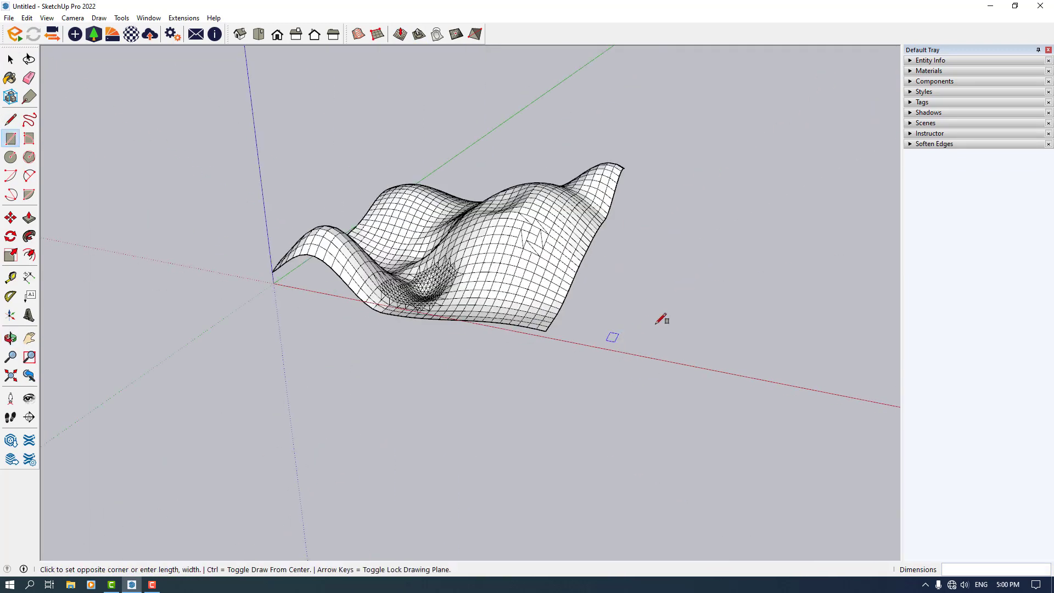
{"action": "left_click", "coordinate": [689, 322]}
Push/Pull the rectangle upward into a thin block
{"action": "scroll", "coordinate": [738, 355], "scroll_direction": "up", "scroll_amount": 3}
{"action": "key", "text": "p"}
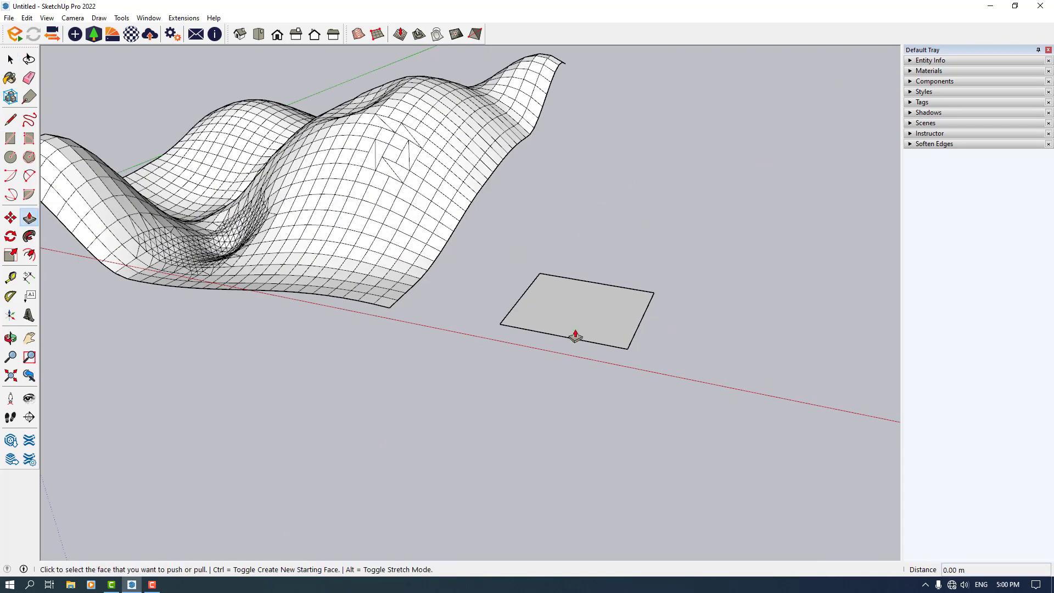
{"action": "left_click", "coordinate": [538, 321]}
{"action": "left_click", "coordinate": [534, 304]}
Select the whole block and make it a group
{"action": "middle_click_drag", "start_coordinate": [539, 361], "coordinate": [483, 336]}
{"action": "key", "text": "space"}
{"action": "triple_click", "coordinate": [552, 325]}
{"action": "right_click", "coordinate": [552, 325]}
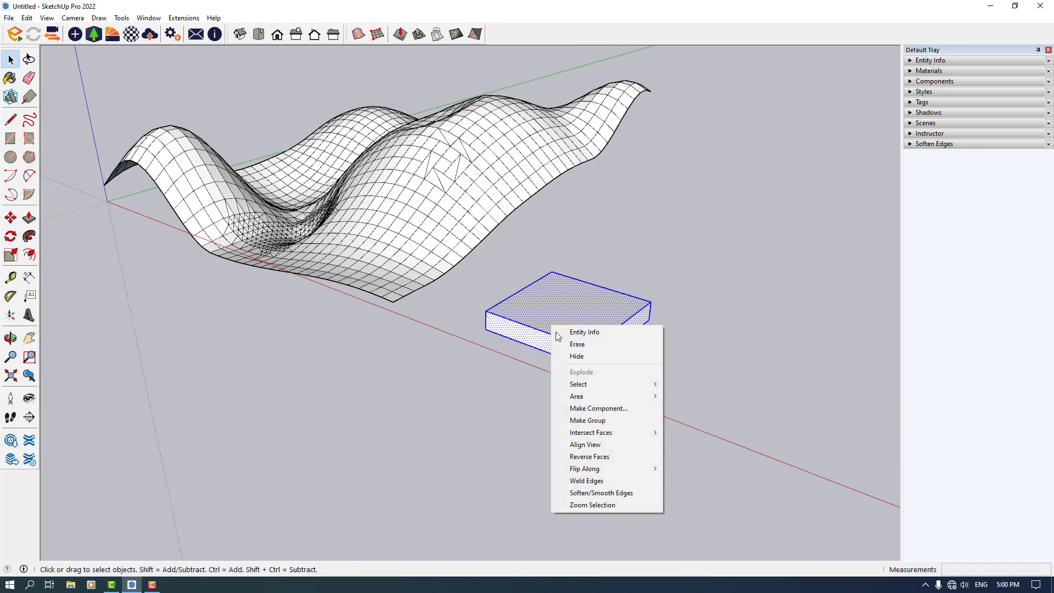
{"action": "left_click", "coordinate": [604, 422]}
Move the block group up above the terrain's hilltop
{"action": "left_click", "coordinate": [11, 236]}
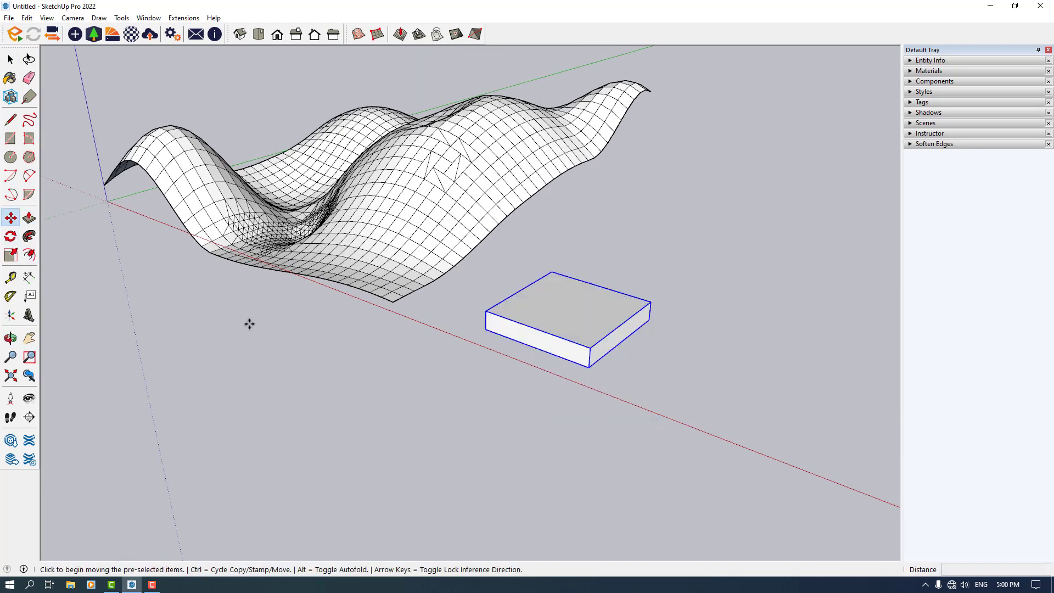
{"action": "middle_click_drag", "start_coordinate": [247, 322], "coordinate": [551, 195]}
{"action": "key", "text": "m"}
{"action": "left_click", "coordinate": [551, 196]}
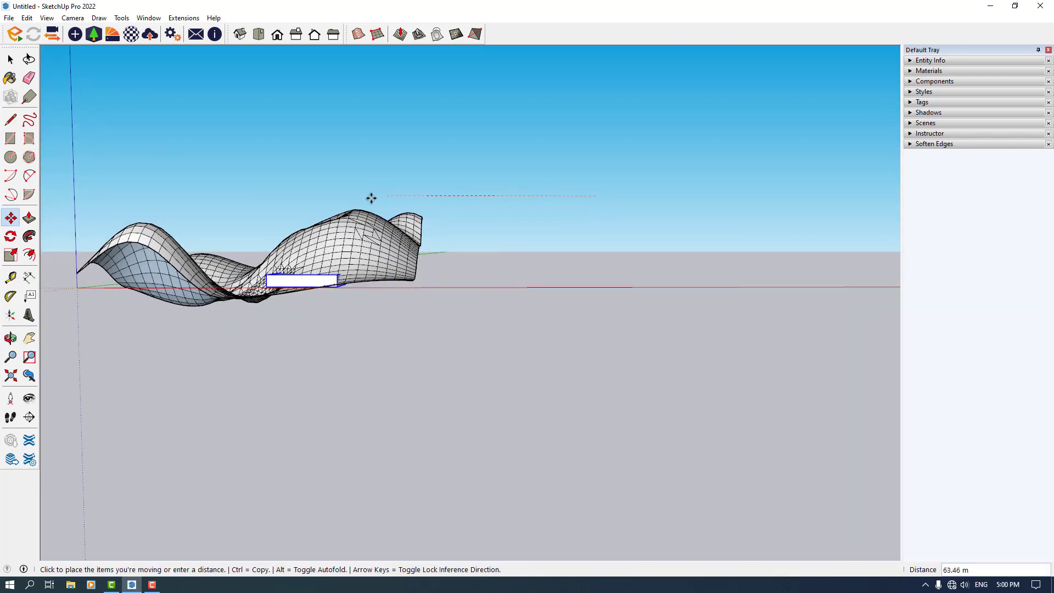
{"action": "left_click", "coordinate": [301, 306]}
{"action": "middle_click_drag", "start_coordinate": [301, 306], "coordinate": [346, 332]}
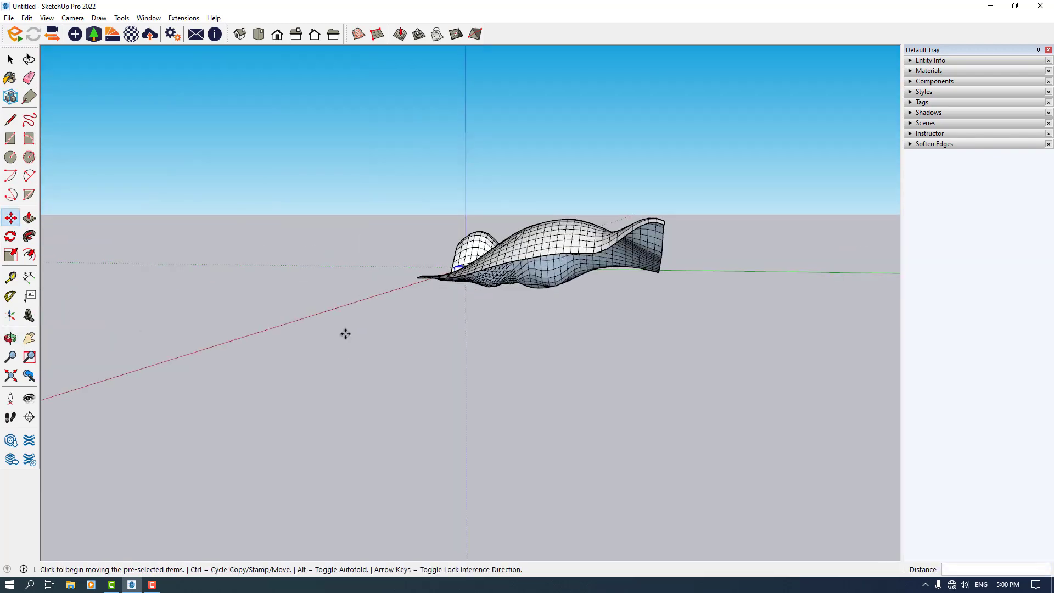
{"action": "left_click", "coordinate": [466, 324]}
{"action": "middle_click_drag", "start_coordinate": [471, 326], "coordinate": [584, 353]}
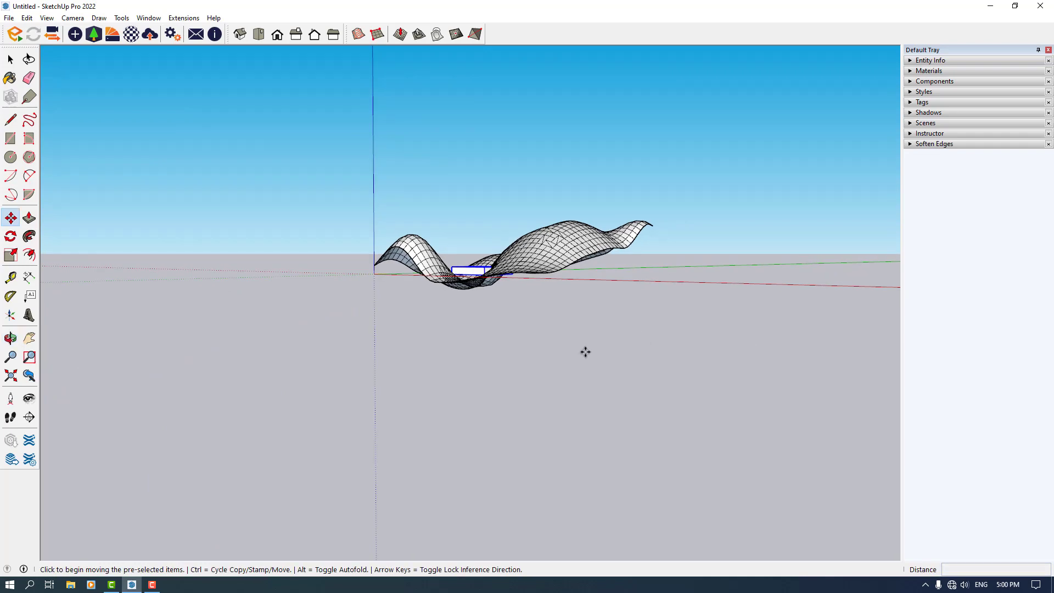
{"action": "left_click", "coordinate": [584, 354]}
{"action": "left_click", "coordinate": [588, 140]}
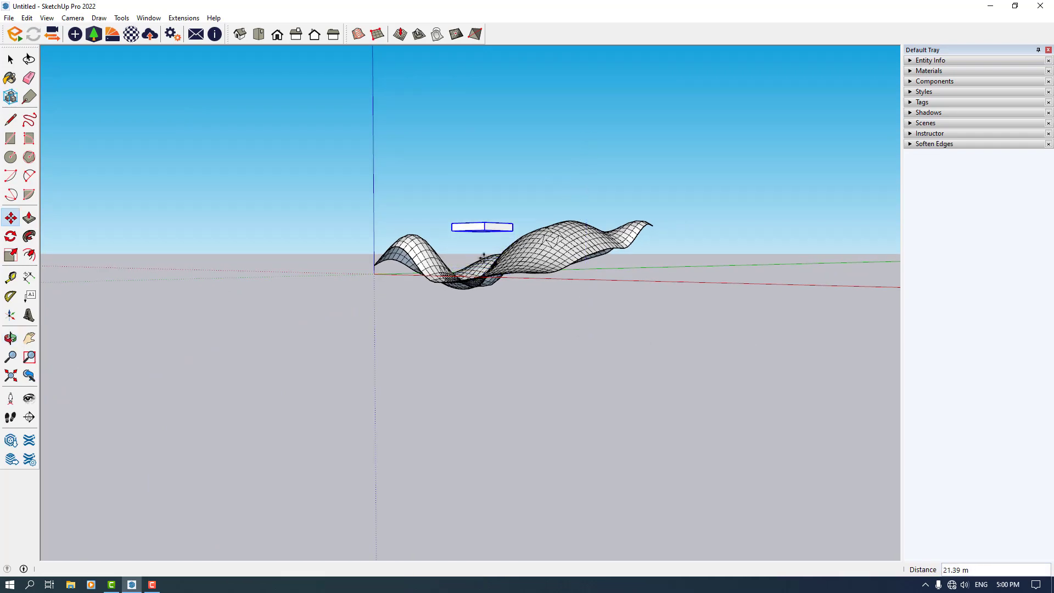
{"action": "middle_click_drag", "start_coordinate": [484, 256], "coordinate": [508, 360]}
{"action": "left_click", "coordinate": [475, 346]}
{"action": "middle_click_drag", "start_coordinate": [424, 349], "coordinate": [962, 372]}
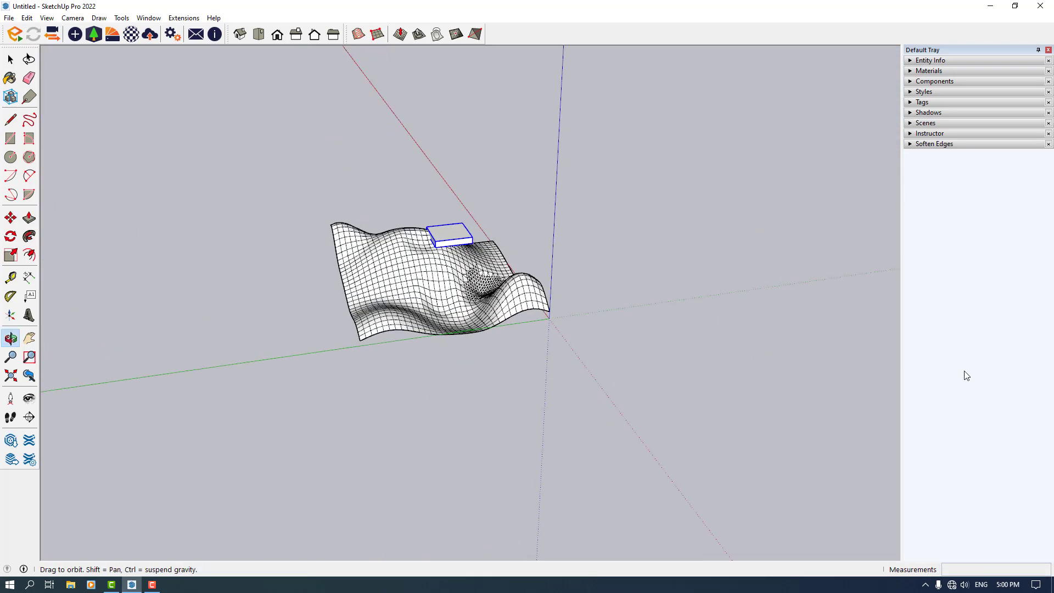
Stamp a flat foundation for the block into the terrain mesh with the Stamp tool, setting its elevation
{"action": "middle_click_drag", "start_coordinate": [490, 426], "coordinate": [263, 264]}
{"action": "left_click", "coordinate": [265, 239]}
{"action": "middle_click_drag", "start_coordinate": [264, 357], "coordinate": [302, 473]}
{"action": "scroll", "coordinate": [371, 260], "scroll_direction": "up", "scroll_amount": 6}
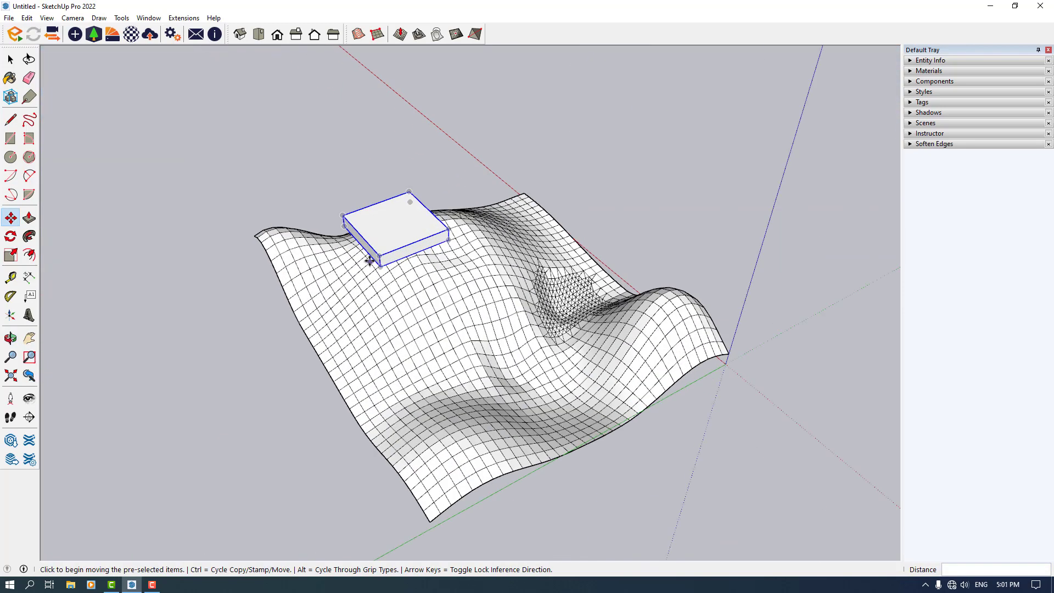
{"action": "left_click", "coordinate": [418, 35]}
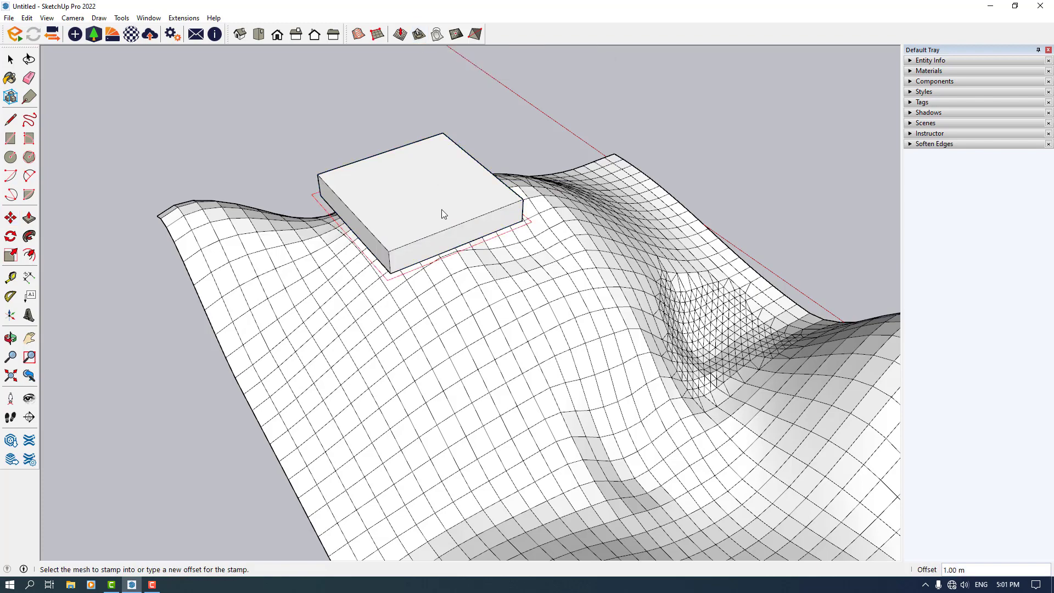
{"action": "left_click", "coordinate": [440, 273]}
{"action": "middle_click_drag", "start_coordinate": [440, 273], "coordinate": [519, 203]}
{"action": "scroll", "coordinate": [458, 268], "scroll_direction": "up", "scroll_amount": 4}
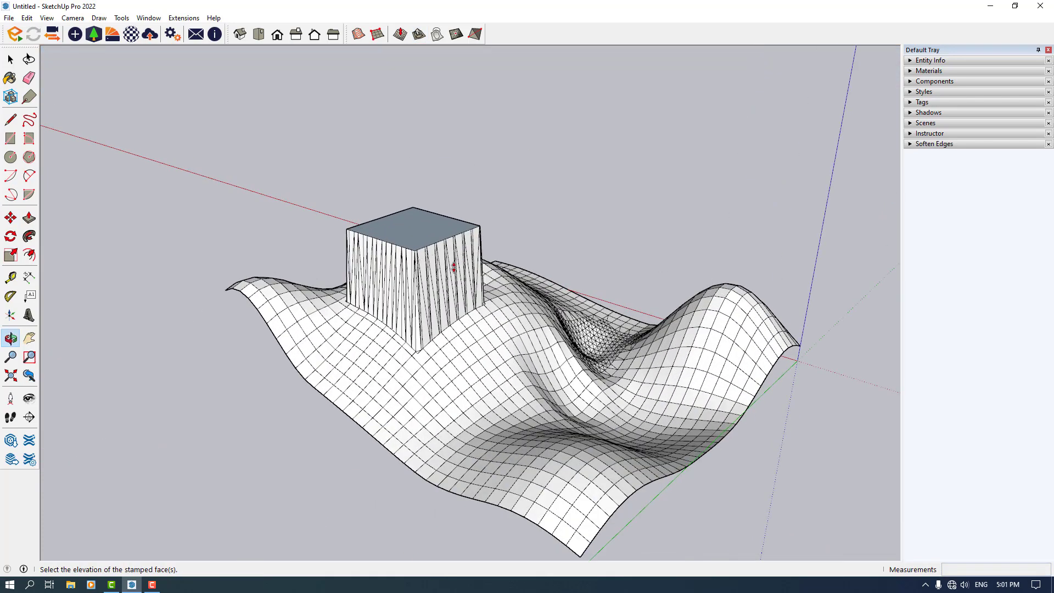
{"action": "scroll", "coordinate": [439, 342], "scroll_direction": "up", "scroll_amount": 3}
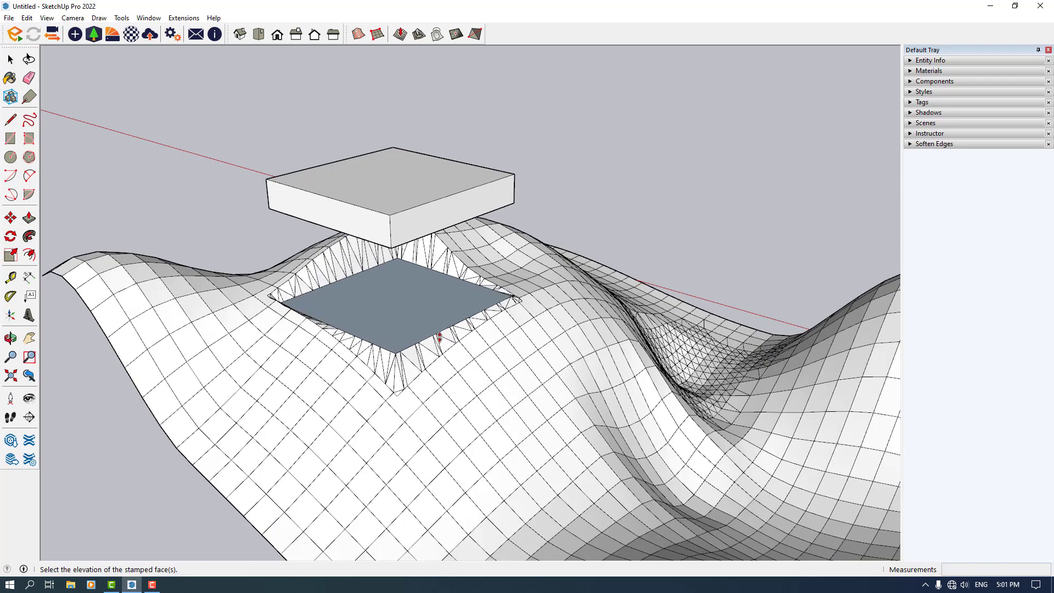
{"action": "scroll", "coordinate": [438, 329], "scroll_direction": "up", "scroll_amount": 2}
{"action": "middle_click_drag", "start_coordinate": [438, 326], "coordinate": [393, 228]}
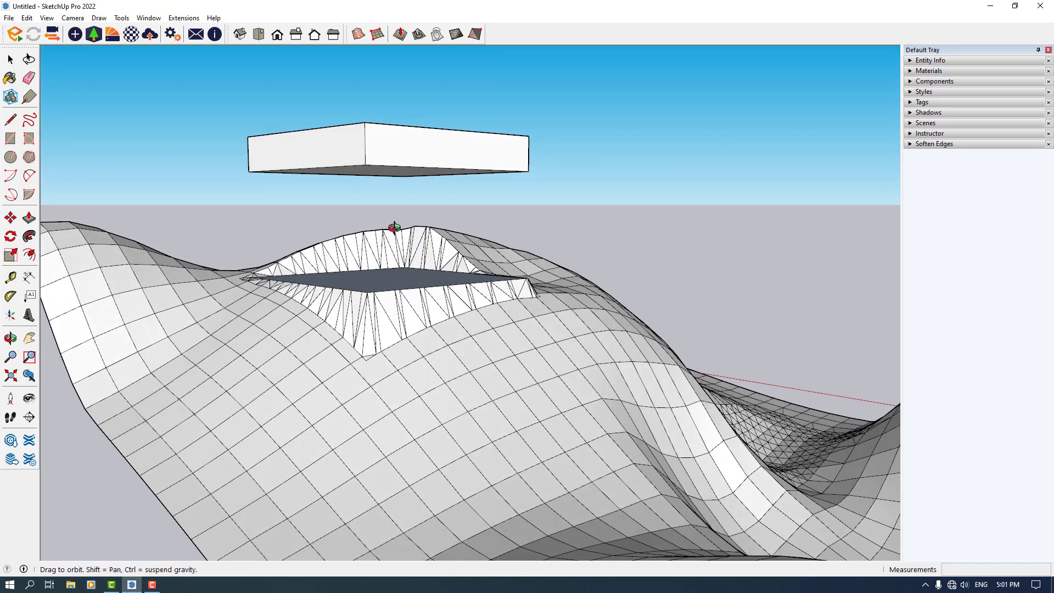
{"action": "left_click", "coordinate": [398, 308]}
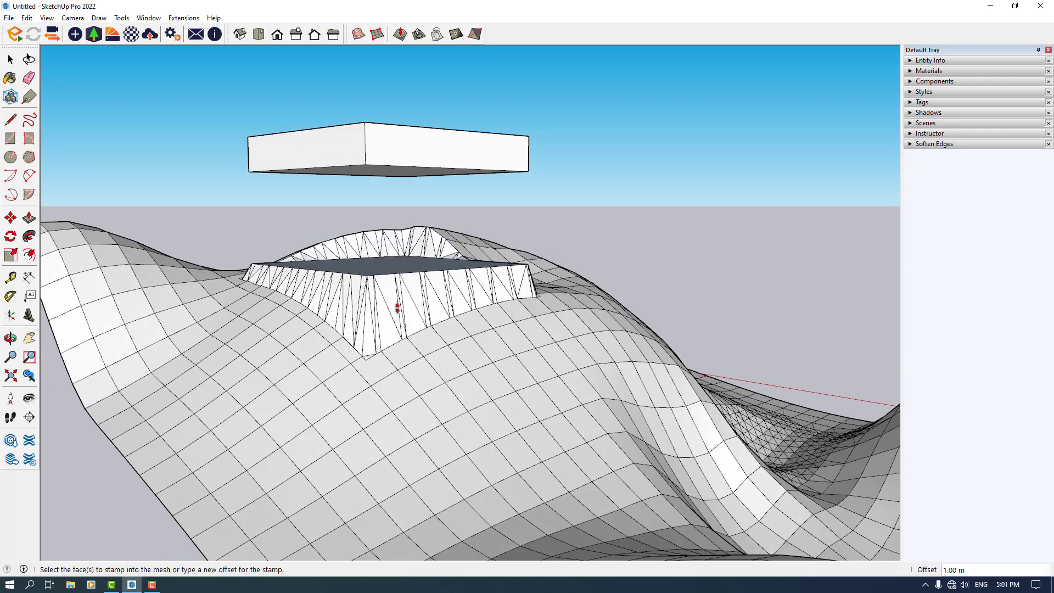
Delete the floating block above the stamped foundation
{"action": "scroll", "coordinate": [396, 306], "scroll_direction": "down", "scroll_amount": 5}
{"action": "middle_click_drag", "start_coordinate": [395, 306], "coordinate": [189, 377]}
{"action": "scroll", "coordinate": [327, 248], "scroll_direction": "down", "scroll_amount": 4}
{"action": "key", "text": "space"}
{"action": "scroll", "coordinate": [393, 243], "scroll_direction": "up", "scroll_amount": 4}
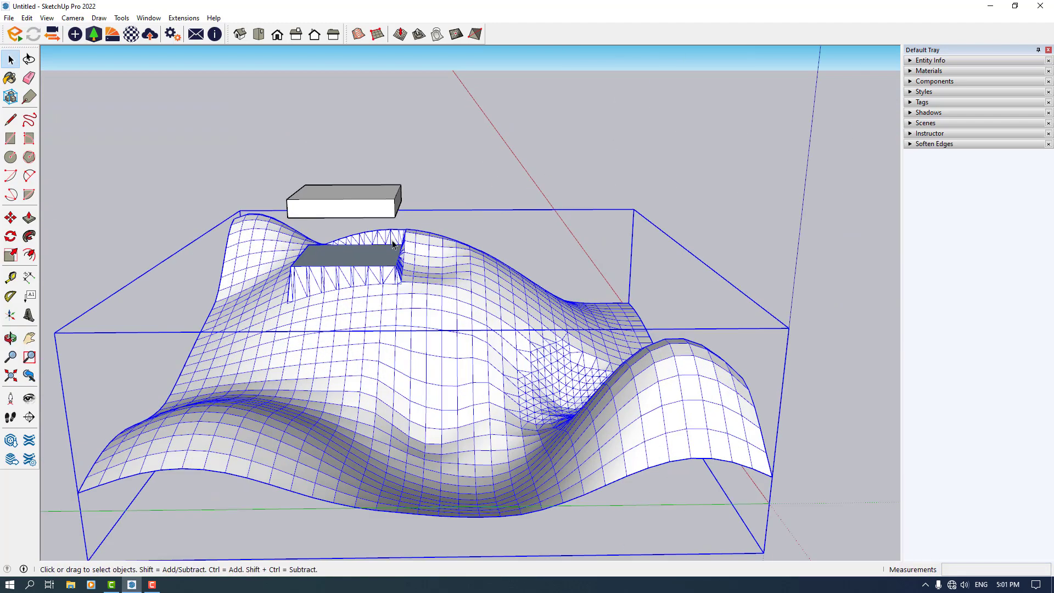
{"action": "middle_click_drag", "start_coordinate": [353, 206], "coordinate": [156, 421]}
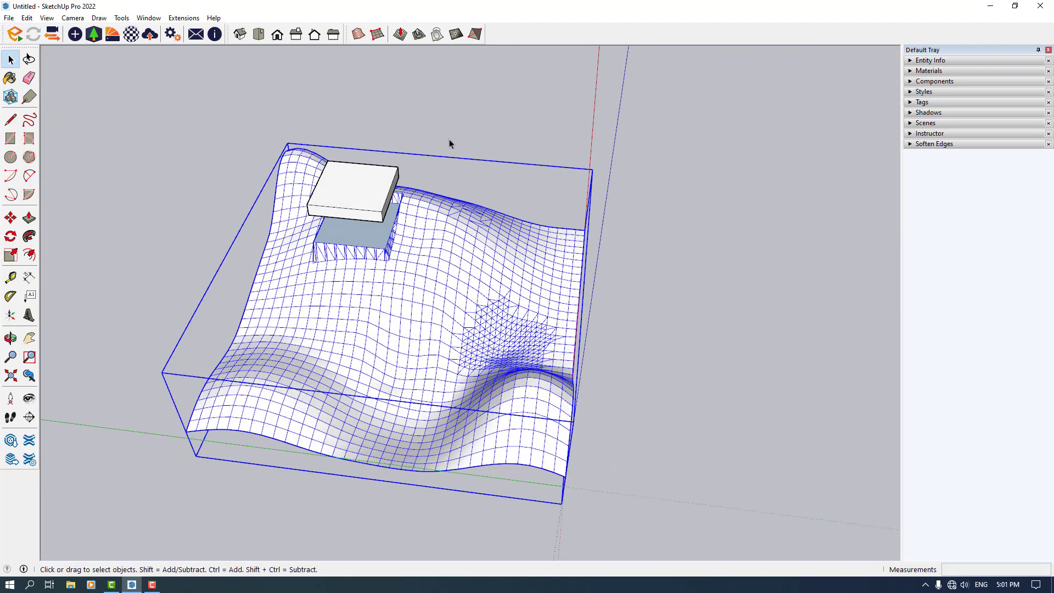
{"action": "scroll", "coordinate": [503, 235], "scroll_direction": "down", "scroll_amount": 3}
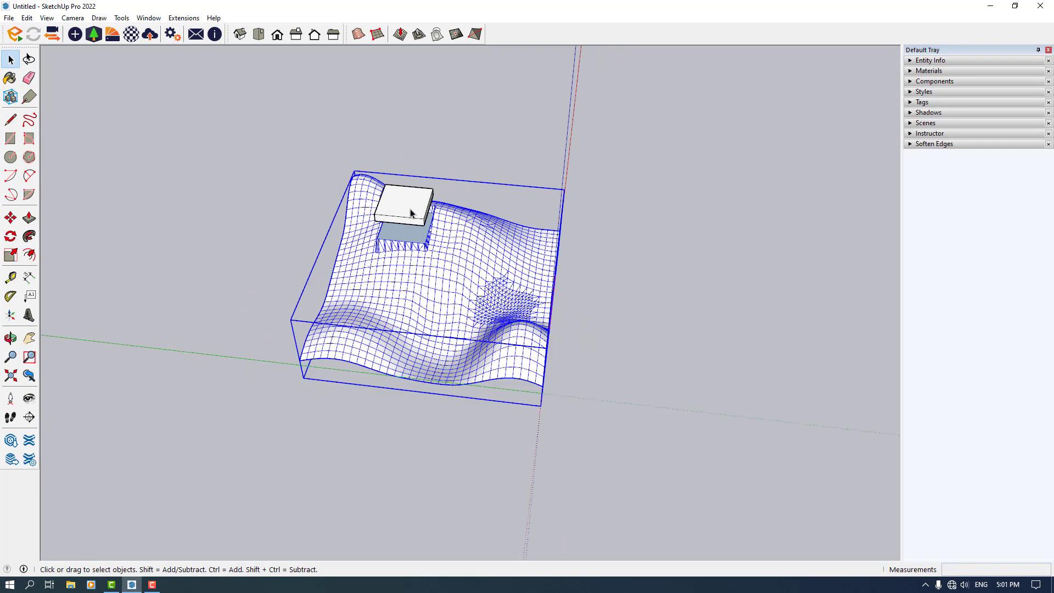
{"action": "left_click", "coordinate": [412, 212]}
{"action": "key", "text": "Delete"}
{"action": "left_click", "coordinate": [259, 34]}
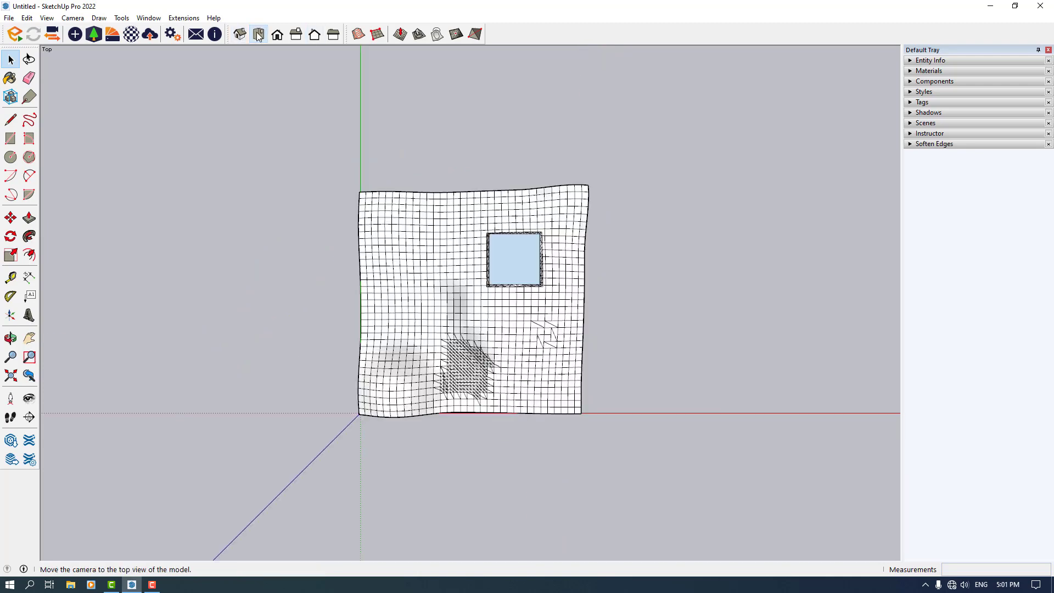
Switch the camera to Parallel Projection in the top view
{"action": "scroll", "coordinate": [325, 132], "scroll_direction": "down", "scroll_amount": 2}
{"action": "scroll", "coordinate": [488, 207], "scroll_direction": "up", "scroll_amount": 2}
{"action": "scroll", "coordinate": [638, 407], "scroll_direction": "down", "scroll_amount": 2}
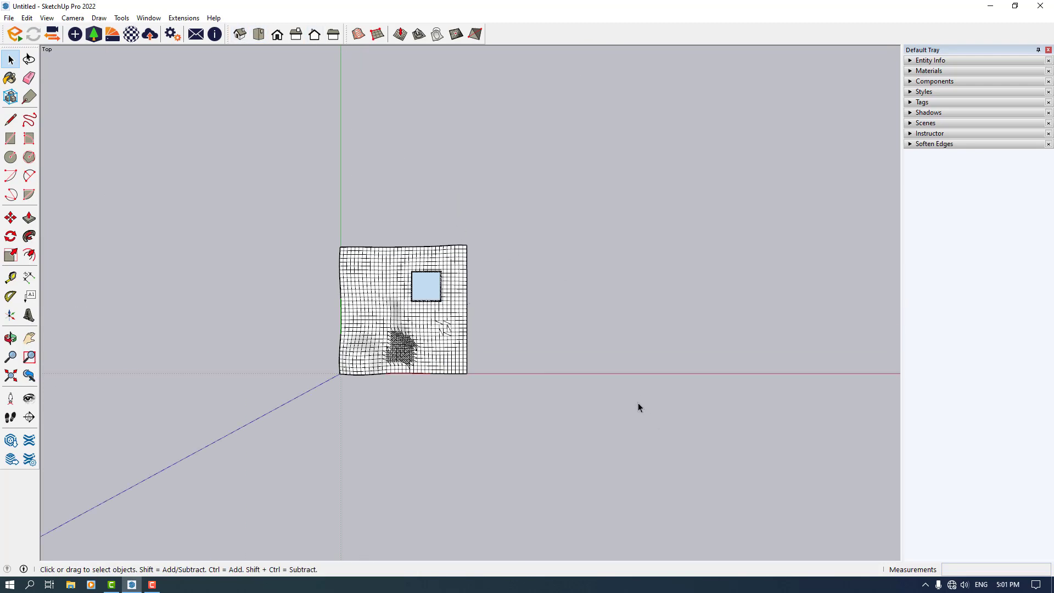
{"action": "left_click", "coordinate": [72, 19]}
{"action": "left_click", "coordinate": [105, 68]}
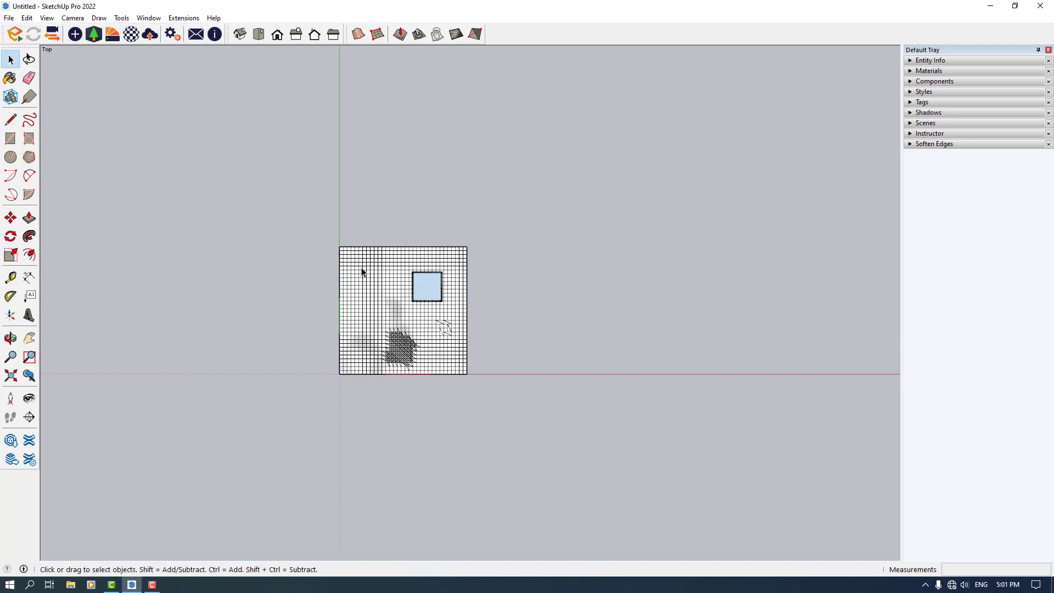
{"action": "scroll", "coordinate": [585, 318], "scroll_direction": "up", "scroll_amount": 2}
Draw a vertical line about 156 m long beside the terrain's right edge
{"action": "left_click", "coordinate": [10, 120]}
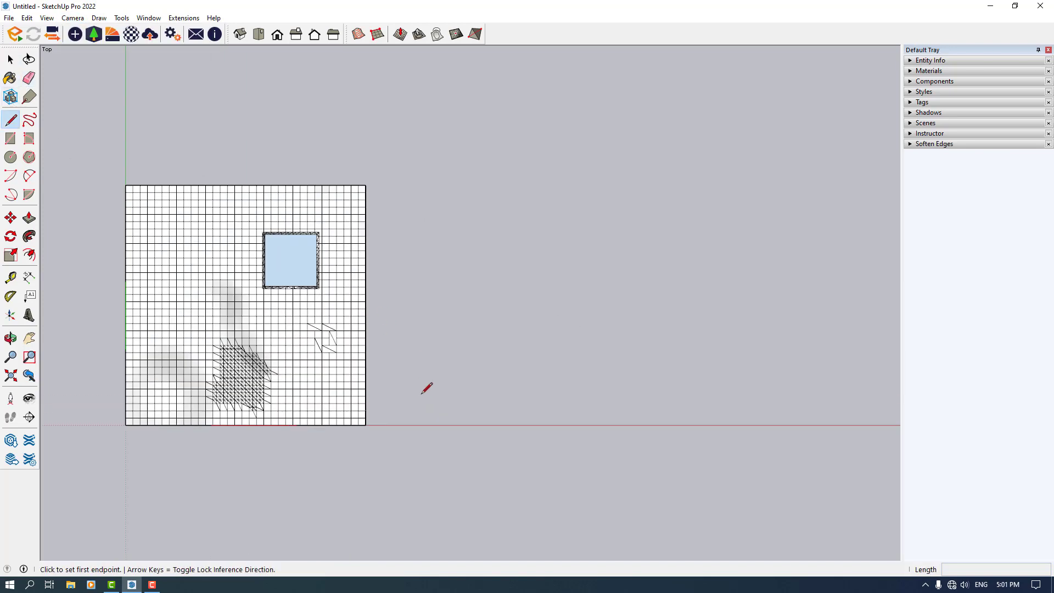
{"action": "left_click", "coordinate": [420, 405]}
{"action": "left_click", "coordinate": [421, 224]}
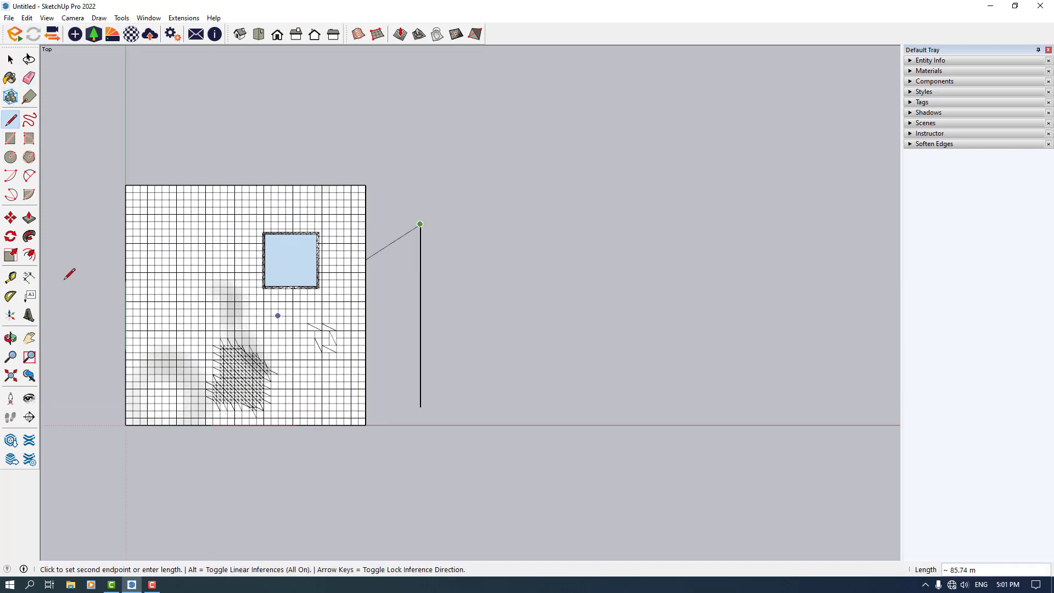
Draw a 2-point arc between the line's endpoints, bulging outward to the right
{"action": "left_click", "coordinate": [29, 175]}
{"action": "left_click", "coordinate": [421, 223]}
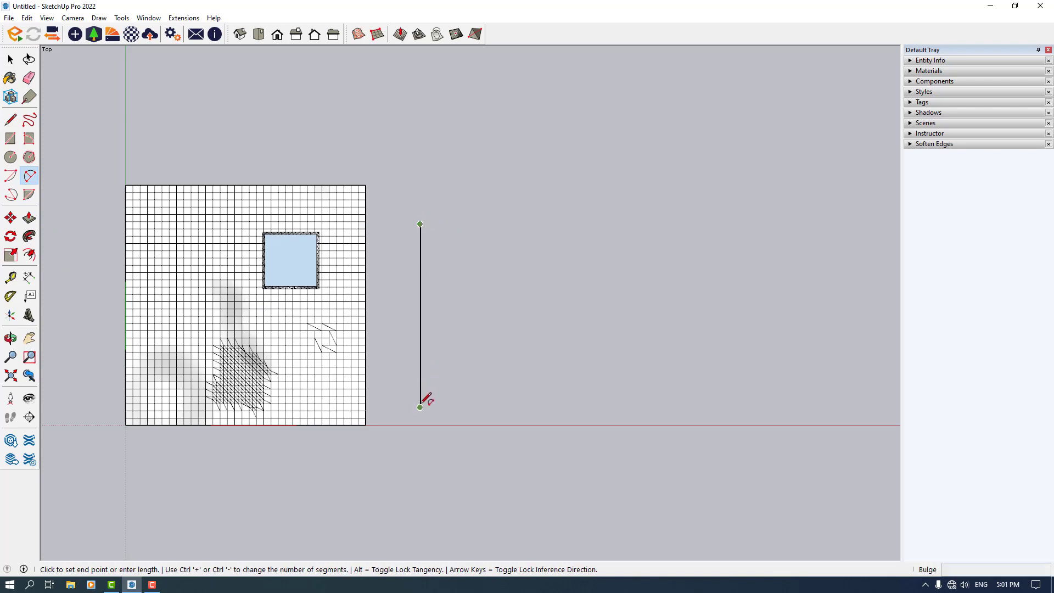
{"action": "left_click", "coordinate": [421, 406]}
{"action": "left_click", "coordinate": [443, 314]}
{"action": "key", "text": "space"}
{"action": "left_click", "coordinate": [438, 324]}
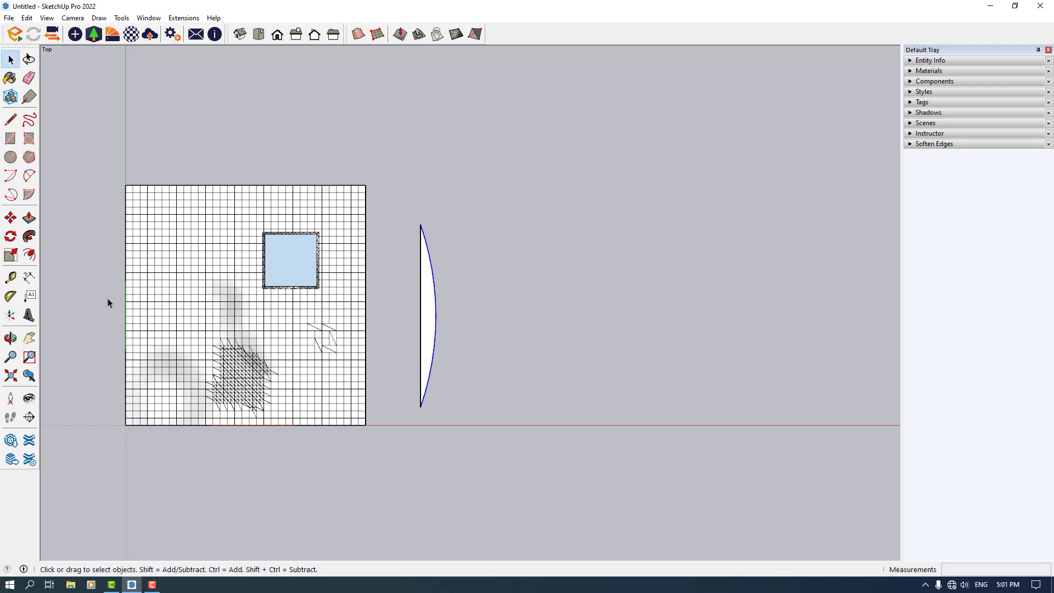
Offset the arc outward by about 6 m
{"action": "left_click", "coordinate": [29, 254]}
{"action": "left_click", "coordinate": [432, 266]}
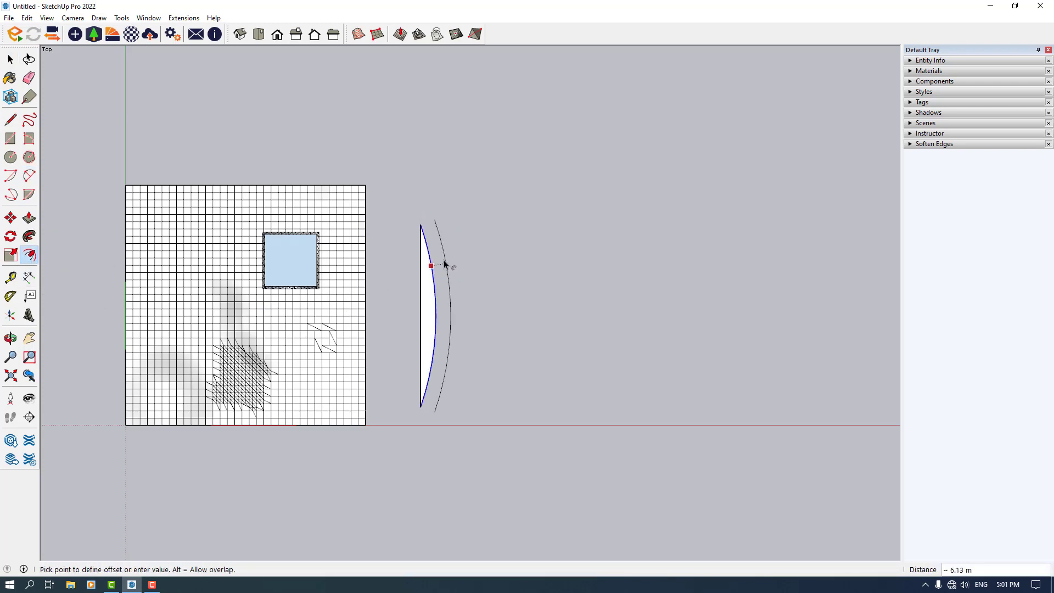
{"action": "left_click", "coordinate": [444, 262]}
Close the curved strip by drawing lines joining the ends of the two arcs
{"action": "left_click", "coordinate": [11, 120]}
{"action": "left_click", "coordinate": [421, 224]}
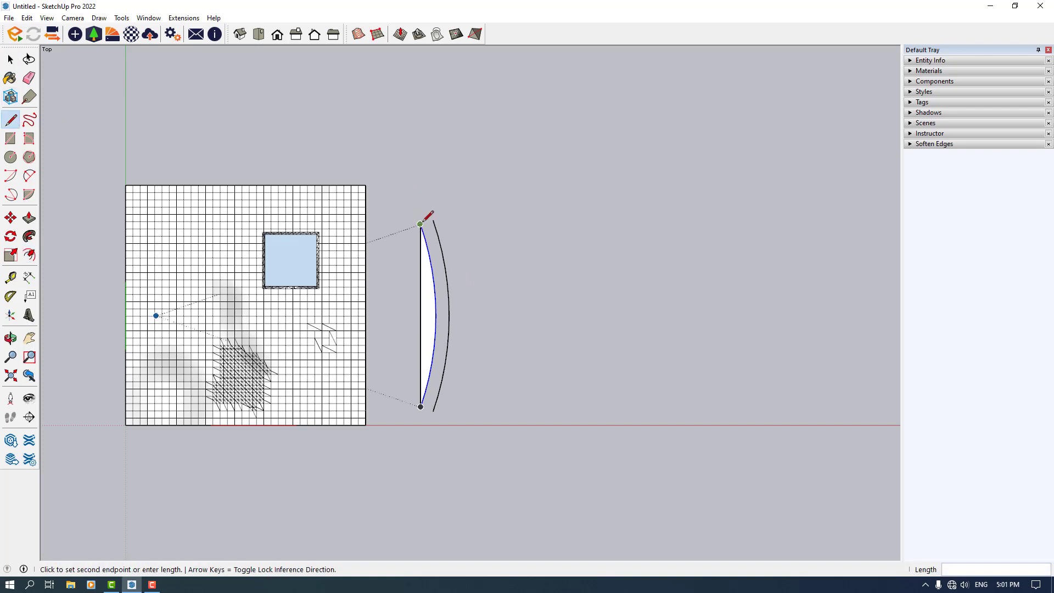
{"action": "left_click", "coordinate": [433, 220]}
{"action": "left_click", "coordinate": [10, 78]}
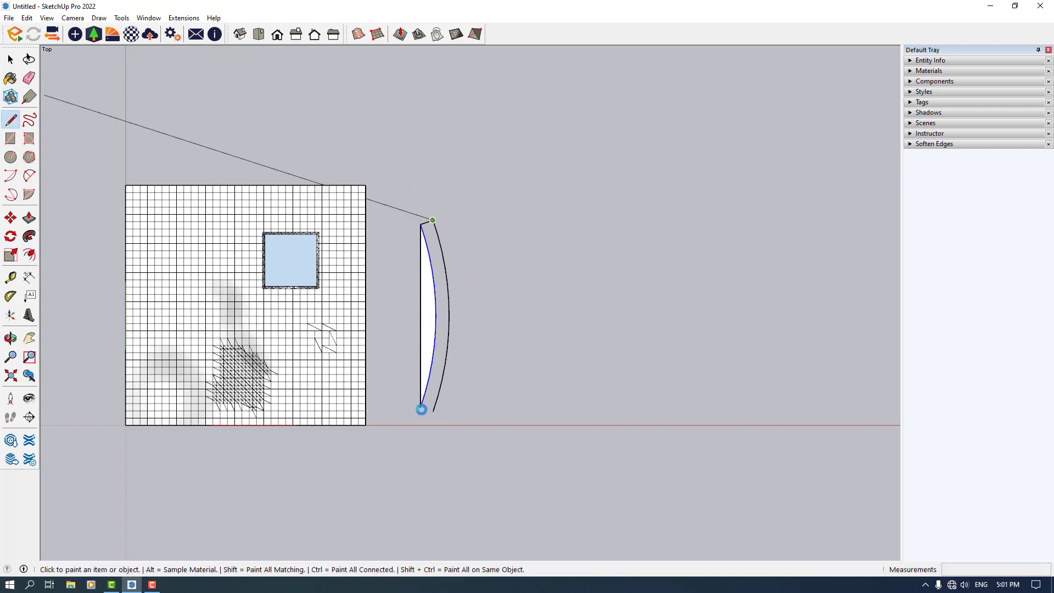
{"action": "left_click", "coordinate": [10, 78]}
{"action": "key", "text": "l"}
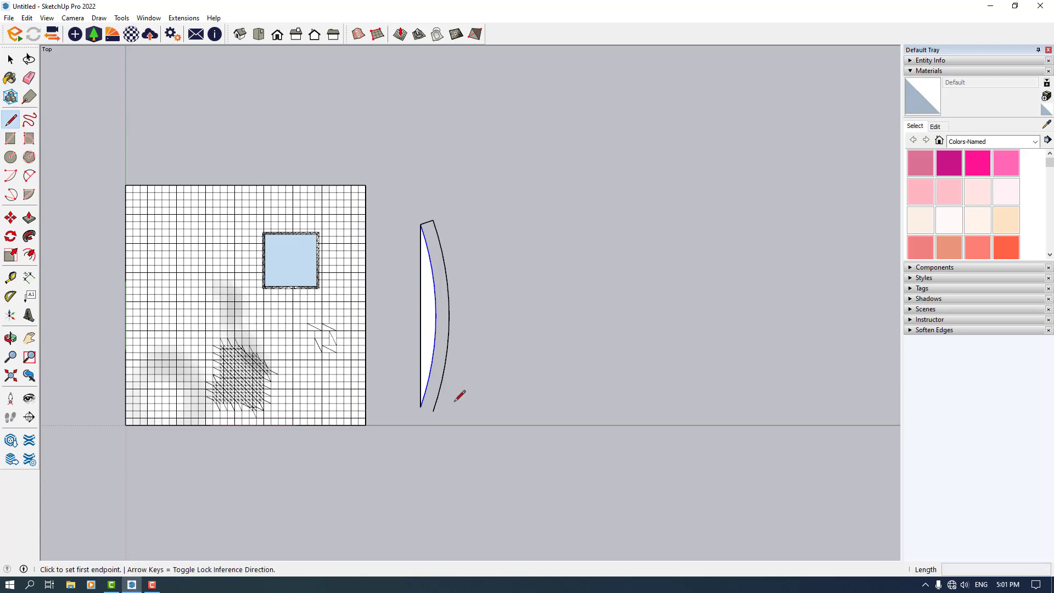
{"action": "left_click", "coordinate": [420, 407]}
{"action": "left_click", "coordinate": [434, 411]}
{"action": "key", "text": "space"}
Select the curved strip and move it up about 28 m
{"action": "scroll", "coordinate": [450, 273], "scroll_direction": "down", "scroll_amount": 3}
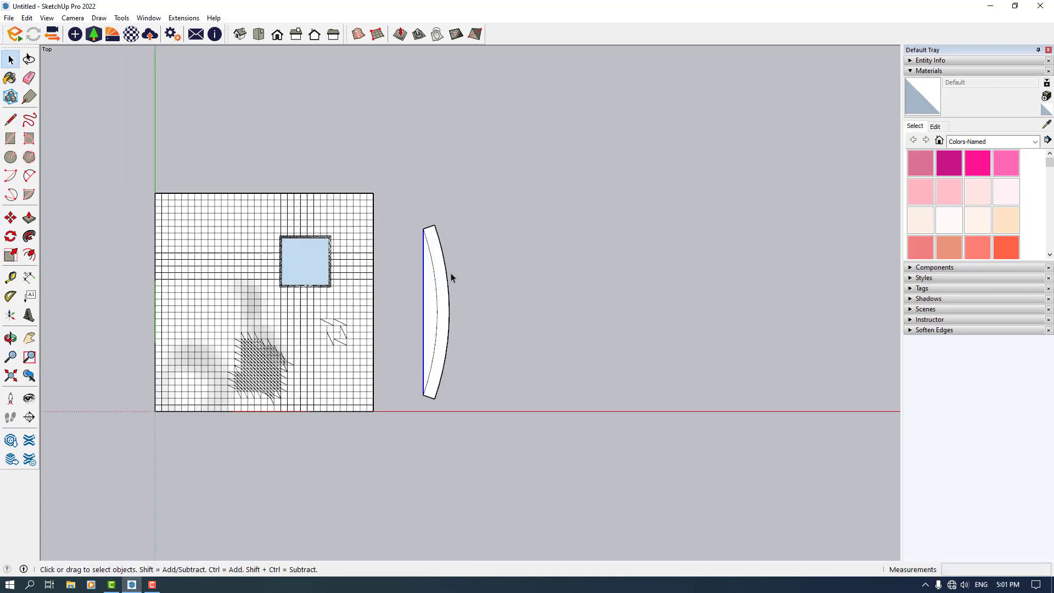
{"action": "scroll", "coordinate": [434, 311], "scroll_direction": "up", "scroll_amount": 3}
{"action": "double_click", "coordinate": [464, 285]}
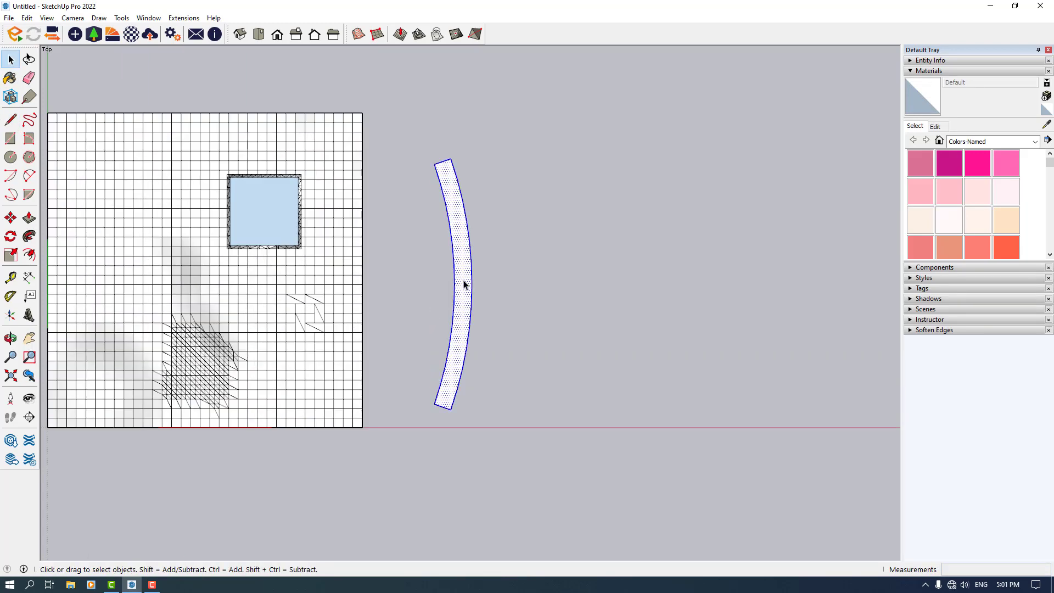
{"action": "scroll", "coordinate": [464, 332], "scroll_direction": "down", "scroll_amount": 3}
{"action": "middle_click_drag", "start_coordinate": [464, 329], "coordinate": [440, 151]}
{"action": "middle_click_drag", "start_coordinate": [428, 439], "coordinate": [412, 170]}
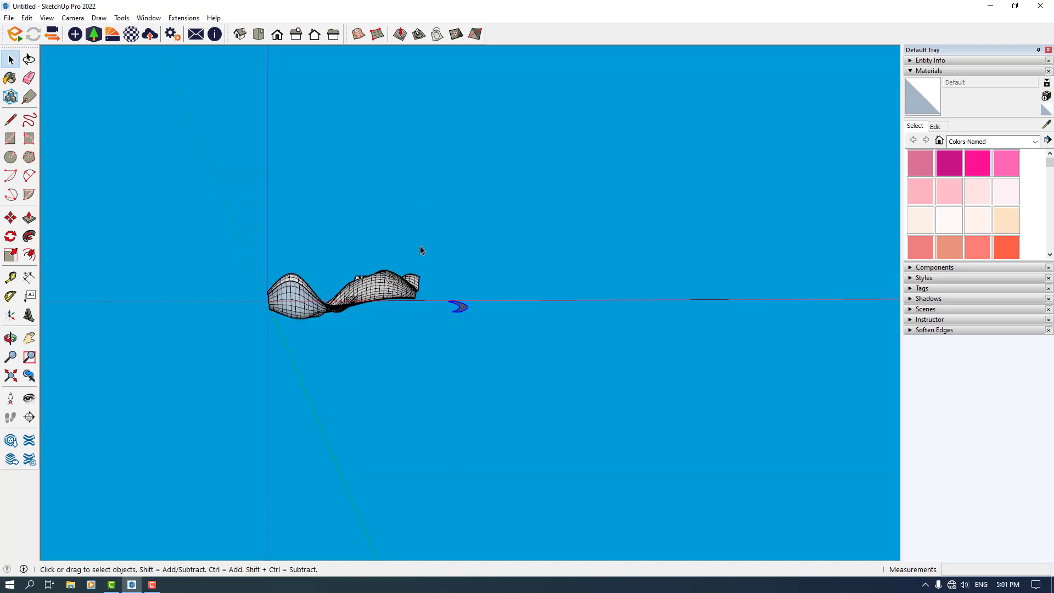
{"action": "middle_click_drag", "start_coordinate": [420, 245], "coordinate": [422, 296]}
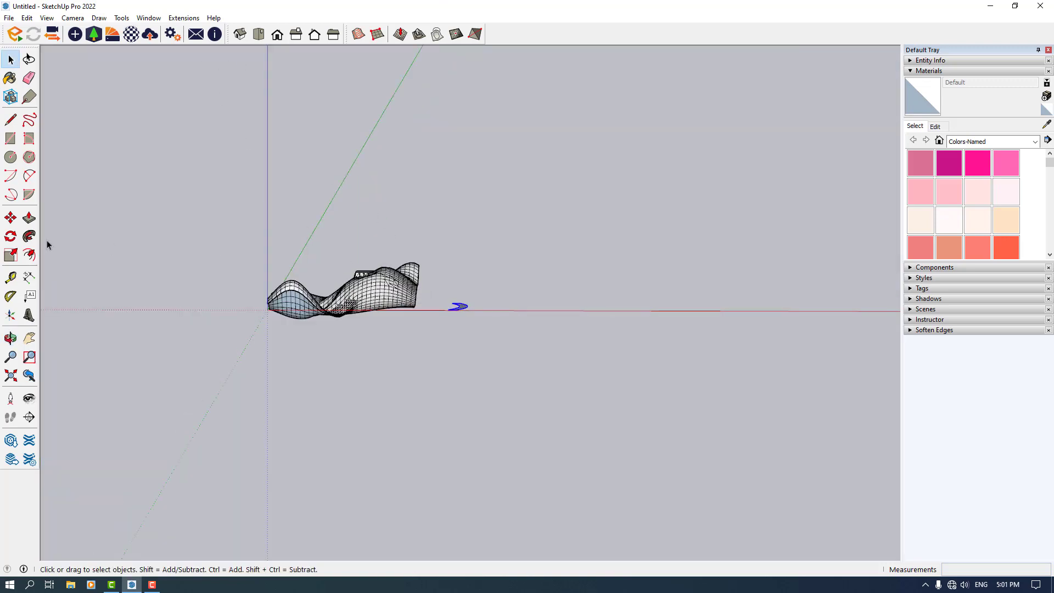
{"action": "left_click", "coordinate": [10, 218]}
{"action": "left_click", "coordinate": [432, 295]}
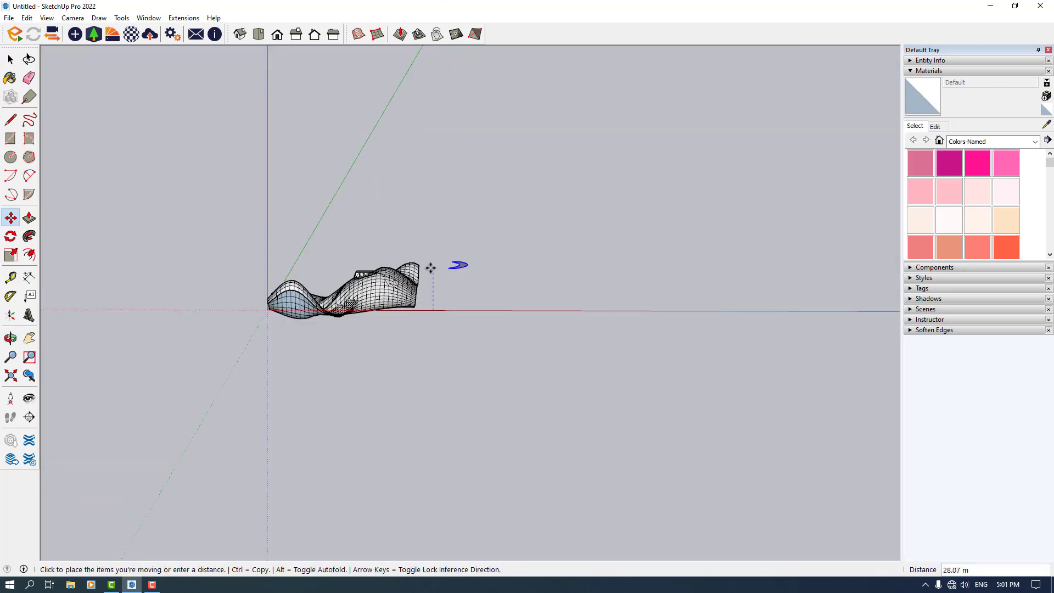
{"action": "left_click", "coordinate": [431, 268]}
Move the raised strip about 105 m across so it lies over the terrain
{"action": "scroll", "coordinate": [444, 311], "scroll_direction": "down", "scroll_amount": 3}
{"action": "middle_click_drag", "start_coordinate": [446, 313], "coordinate": [446, 360]}
{"action": "scroll", "coordinate": [446, 357], "scroll_direction": "up", "scroll_amount": 4}
{"action": "left_click", "coordinate": [453, 353]}
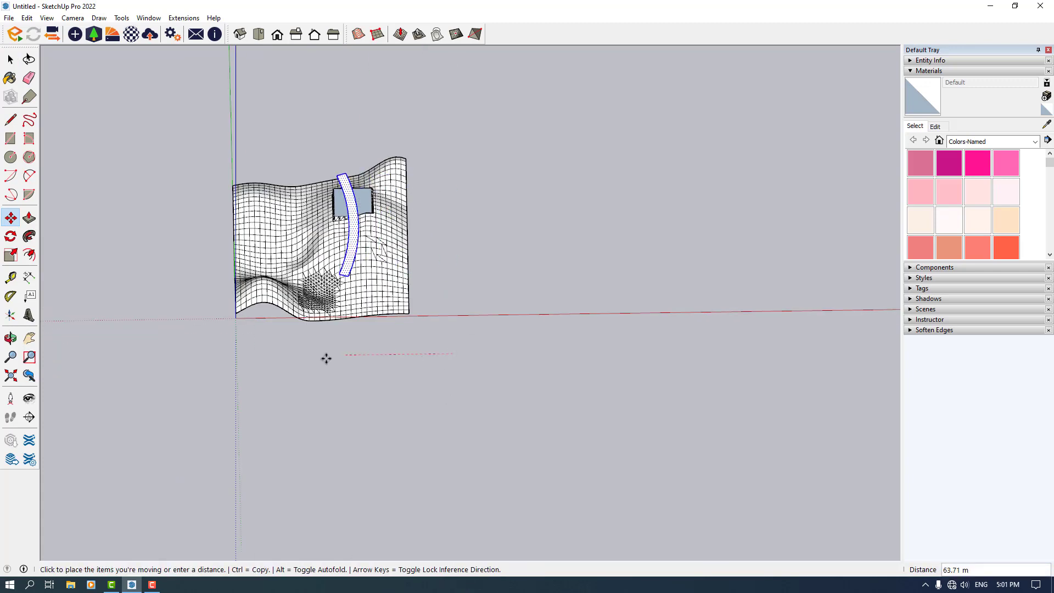
{"action": "left_click", "coordinate": [266, 357]}
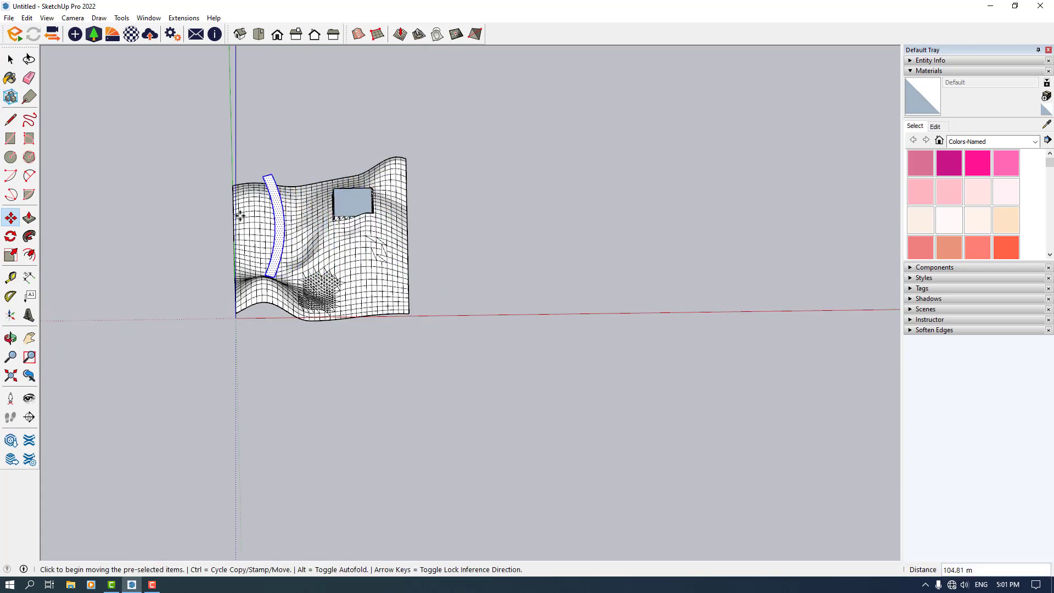
Drape the curved strip's edges onto the terrain mesh with the Drape tool
{"action": "left_click", "coordinate": [260, 36]}
{"action": "scroll", "coordinate": [412, 296], "scroll_direction": "up", "scroll_amount": 3}
{"action": "middle_click_drag", "start_coordinate": [407, 311], "coordinate": [427, 332]}
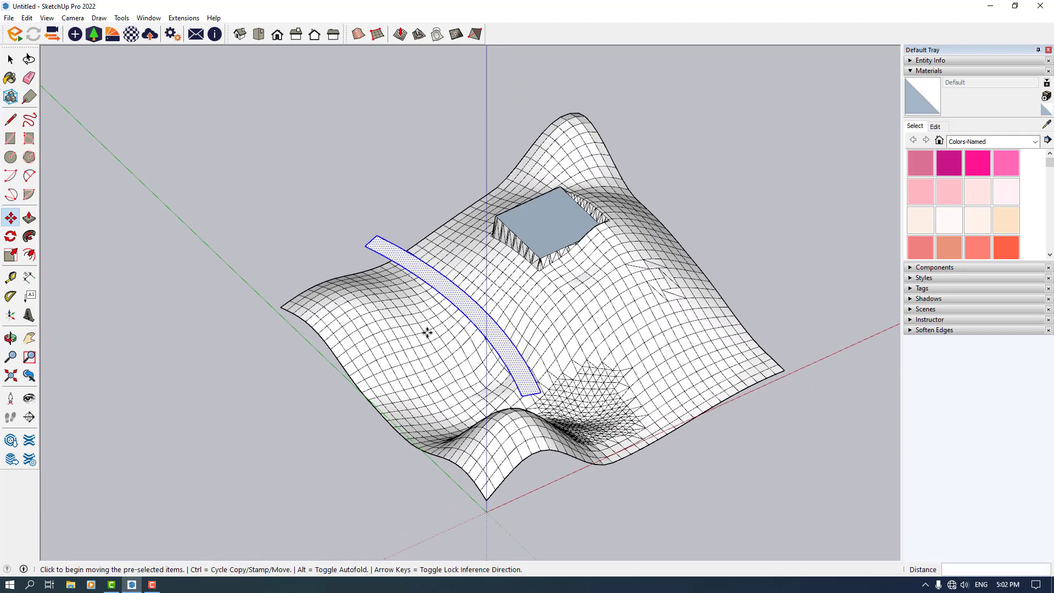
{"action": "left_click", "coordinate": [437, 35]}
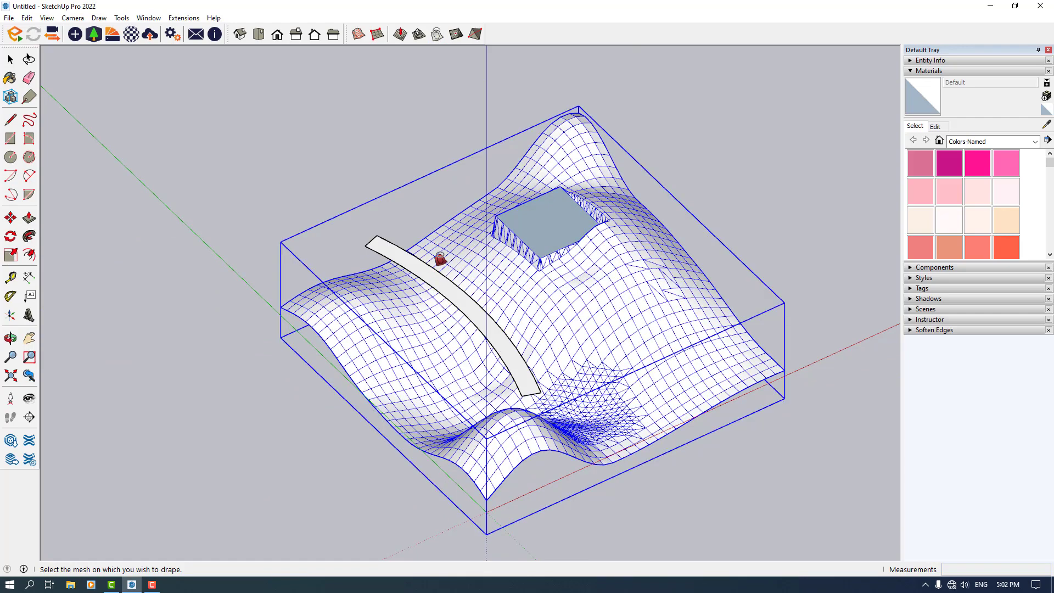
{"action": "left_click", "coordinate": [419, 319]}
{"action": "scroll", "coordinate": [407, 414], "scroll_direction": "up", "scroll_amount": 4}
{"action": "key", "text": "space"}
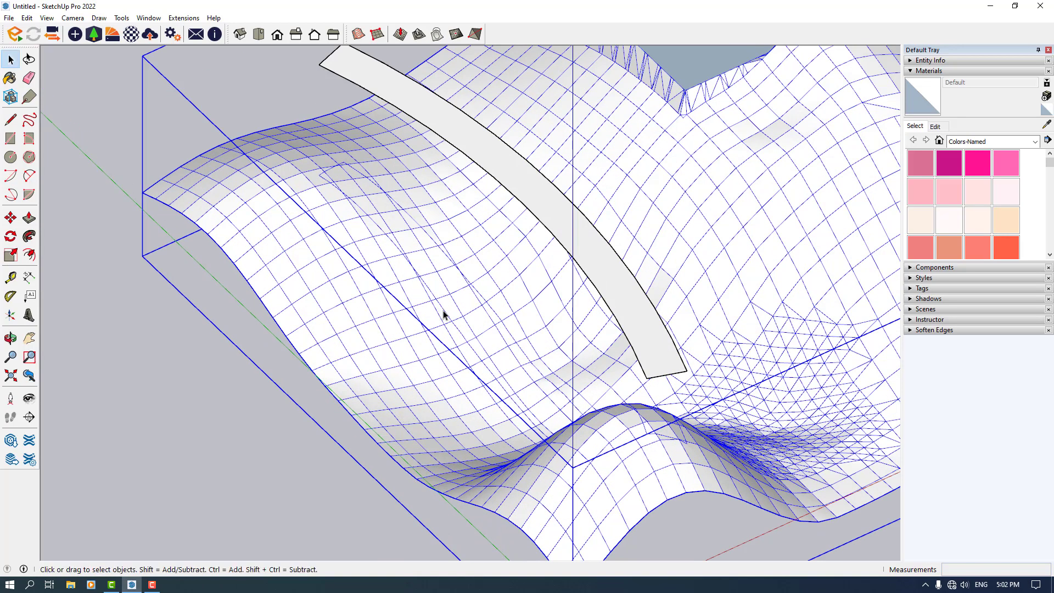
Orbit and zoom around the terrain to examine the draped path
{"action": "middle_click_drag", "start_coordinate": [443, 314], "coordinate": [610, 247]}
{"action": "scroll", "coordinate": [353, 132], "scroll_direction": "down", "scroll_amount": 4}
{"action": "middle_click_drag", "start_coordinate": [405, 357], "coordinate": [448, 264]}
{"action": "scroll", "coordinate": [365, 440], "scroll_direction": "up", "scroll_amount": 3}
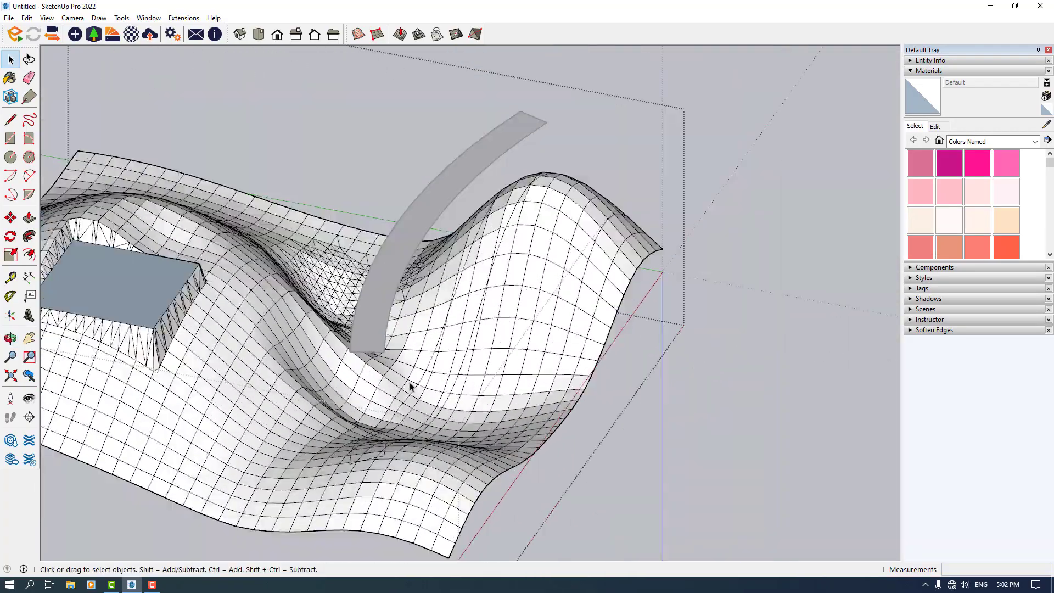
{"action": "scroll", "coordinate": [411, 387], "scroll_direction": "down", "scroll_amount": 3}
{"action": "middle_click_drag", "start_coordinate": [467, 381], "coordinate": [354, 440]}
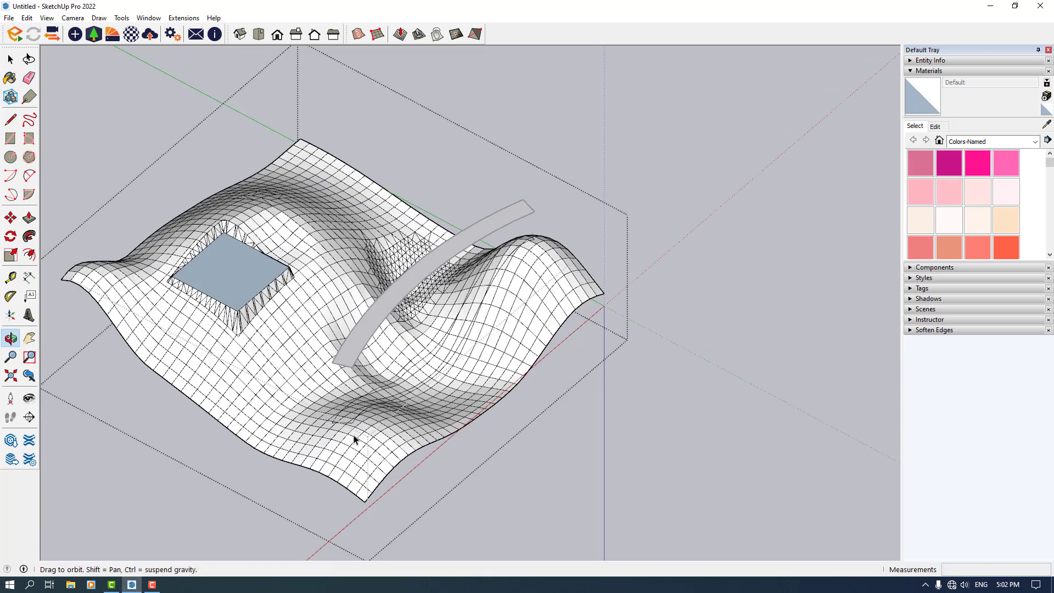
{"action": "scroll", "coordinate": [354, 440], "scroll_direction": "up", "scroll_amount": 3}
Paint the terrain faces along the draped path with the 0001_PaleVioletRed colour
{"action": "left_click", "coordinate": [922, 164]}
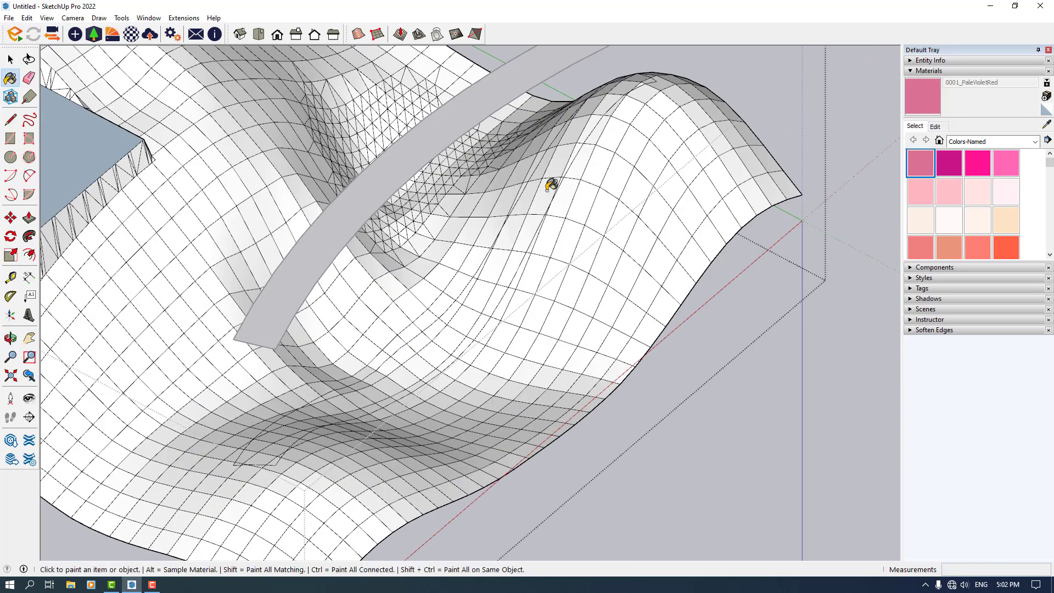
{"action": "left_click", "coordinate": [490, 297]}
{"action": "left_click", "coordinate": [511, 257]}
{"action": "left_click", "coordinate": [527, 233]}
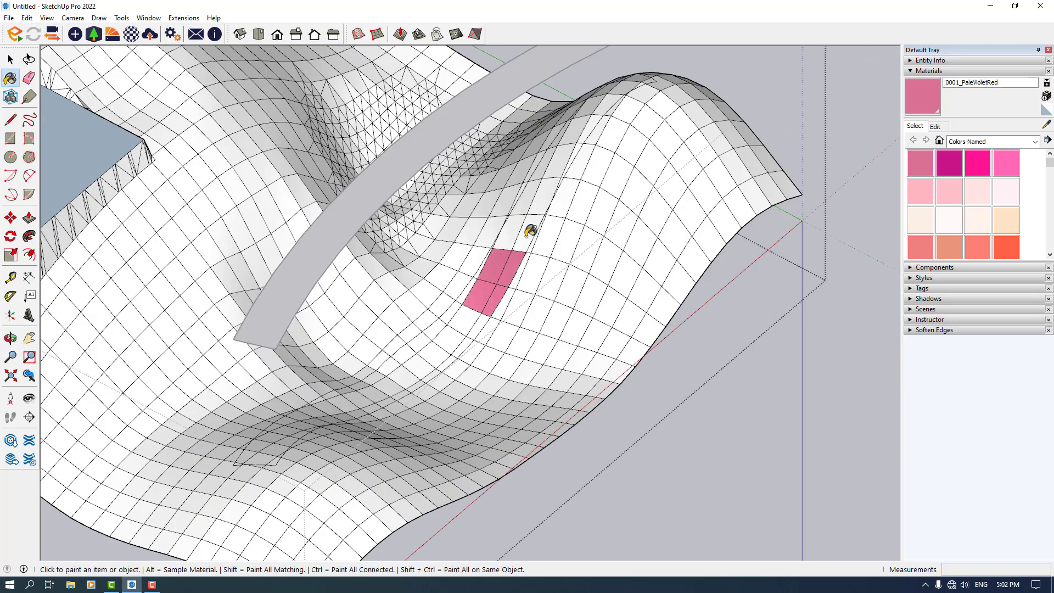
{"action": "left_click", "coordinate": [528, 204]}
{"action": "left_click", "coordinate": [544, 189]}
{"action": "left_click", "coordinate": [565, 148]}
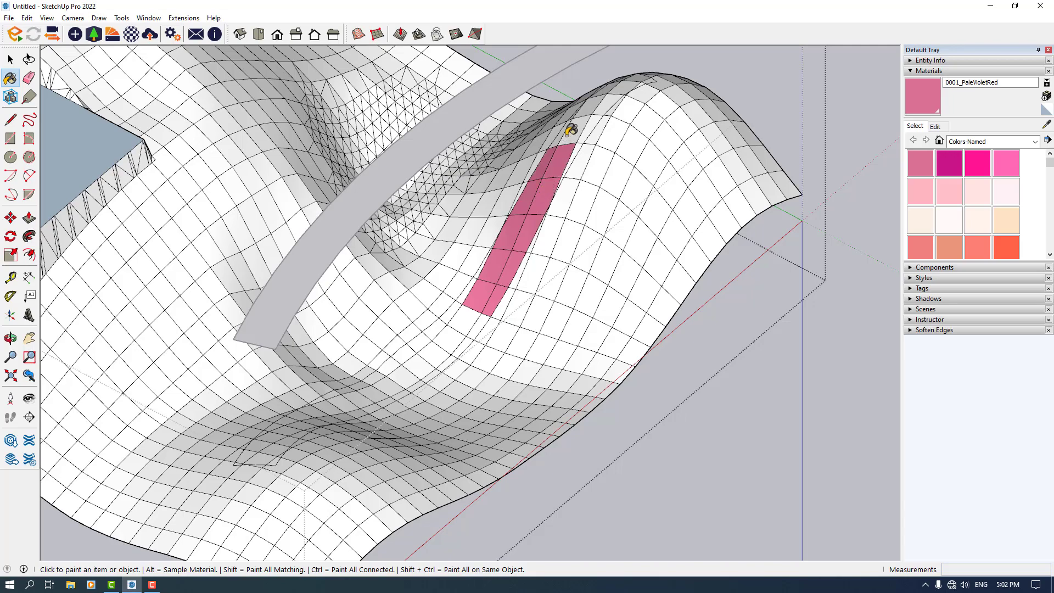
Continue painting the path faces PaleVioletRed up to the hill crest
{"action": "scroll", "coordinate": [553, 132], "scroll_direction": "down", "scroll_amount": 4}
{"action": "mouse_move", "coordinate": [555, 134]}
{"action": "middle_mouse_down"}
{"action": "mouse_move", "coordinate": [961, 225]}
{"action": "mouse_move", "coordinate": [909, 153]}
{"action": "mouse_move", "coordinate": [744, 235]}
{"action": "mouse_move", "coordinate": [646, 252]}
{"action": "middle_mouse_up"}
{"action": "scroll", "coordinate": [496, 168], "scroll_direction": "up", "scroll_amount": 3}
{"action": "left_click", "coordinate": [469, 166]}
{"action": "left_click", "coordinate": [506, 106]}
{"action": "left_click", "coordinate": [546, 106]}
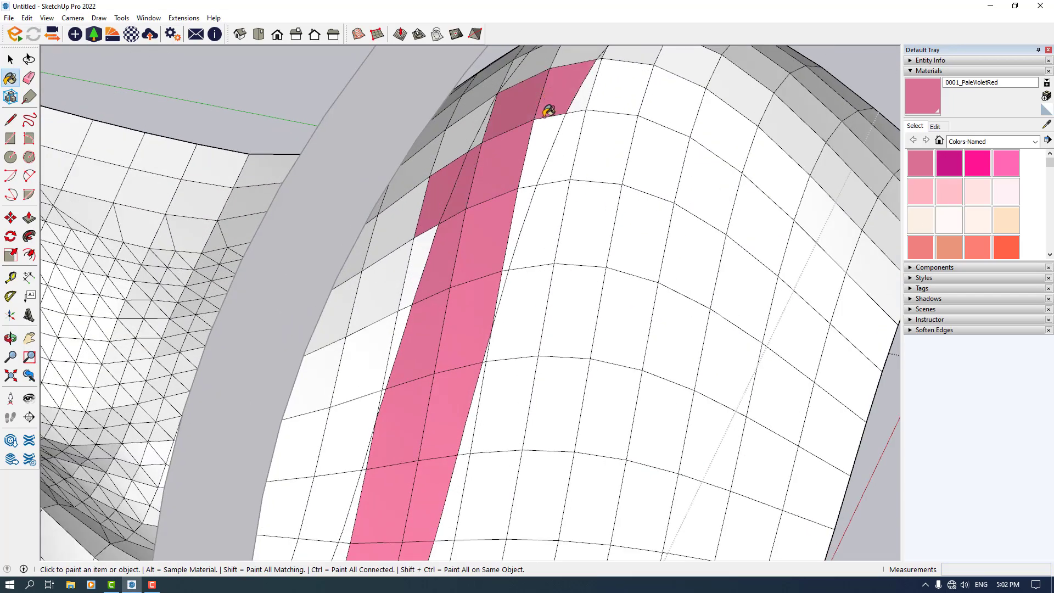
{"action": "left_click", "coordinate": [517, 171]}
{"action": "left_click", "coordinate": [522, 222]}
{"action": "scroll", "coordinate": [481, 362], "scroll_direction": "down", "scroll_amount": 4}
{"action": "scroll", "coordinate": [522, 216], "scroll_direction": "up", "scroll_amount": 4}
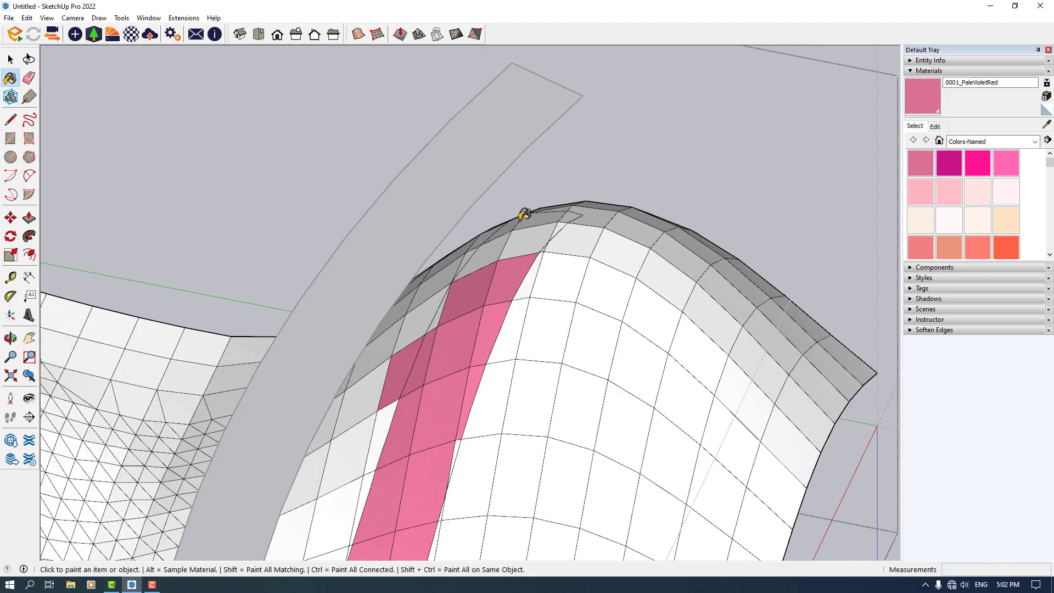
{"action": "left_click", "coordinate": [529, 237]}
{"action": "left_click", "coordinate": [494, 241]}
{"action": "left_click", "coordinate": [529, 218]}
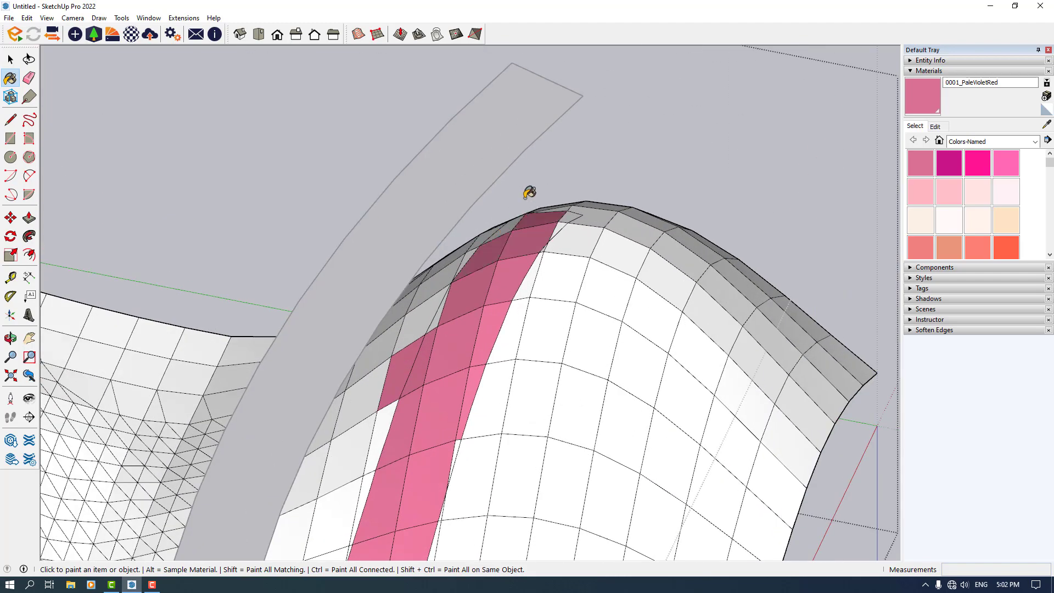
Select the floating curved strip above the terrain and delete it
{"action": "scroll", "coordinate": [572, 181], "scroll_direction": "down", "scroll_amount": 5}
{"action": "middle_click_drag", "start_coordinate": [572, 181], "coordinate": [454, 376]}
{"action": "scroll", "coordinate": [453, 375], "scroll_direction": "up", "scroll_amount": 2}
{"action": "key", "text": "space"}
{"action": "scroll", "coordinate": [453, 375], "scroll_direction": "down", "scroll_amount": 4}
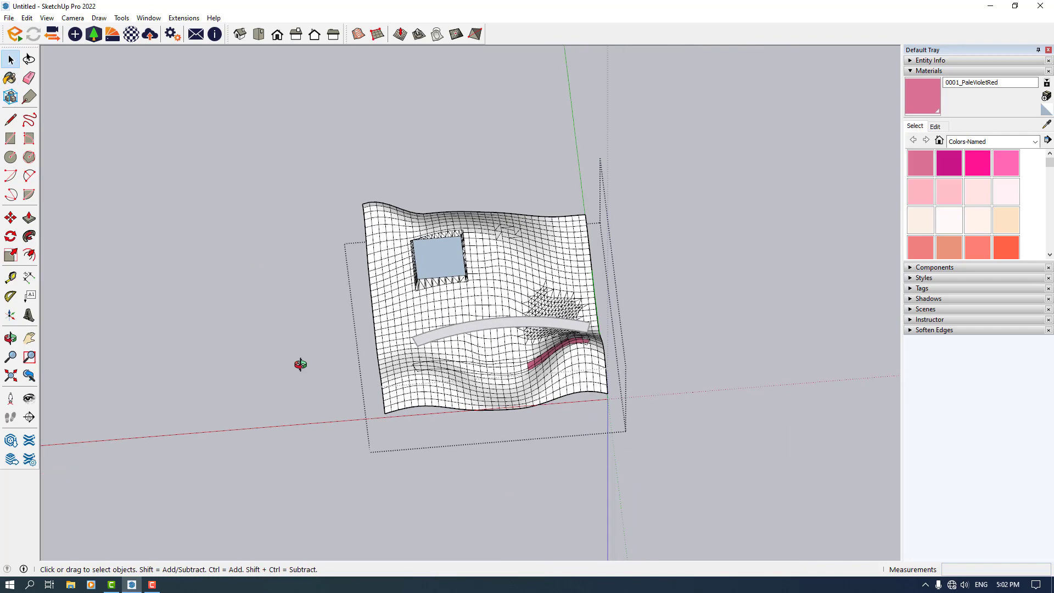
{"action": "middle_click_drag", "start_coordinate": [302, 365], "coordinate": [241, 360]}
{"action": "left_click", "coordinate": [240, 360]}
{"action": "scroll", "coordinate": [626, 467], "scroll_direction": "up", "scroll_amount": 3}
{"action": "middle_click_drag", "start_coordinate": [516, 438], "coordinate": [408, 306]}
{"action": "left_click", "coordinate": [426, 254]}
{"action": "key", "text": "Delete"}
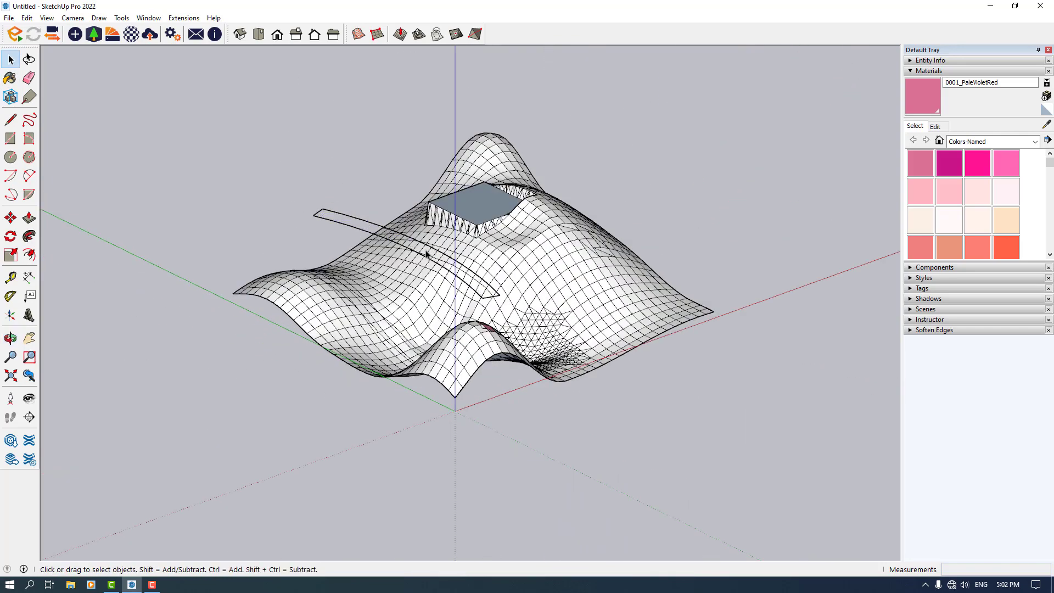
{"action": "key", "text": "Delete"}
Select the whole terrain group and paint it with Grass Dark Green from the Landscaping, Fencing and Vegetation materials
{"action": "scroll", "coordinate": [410, 271], "scroll_direction": "down", "scroll_amount": 1}
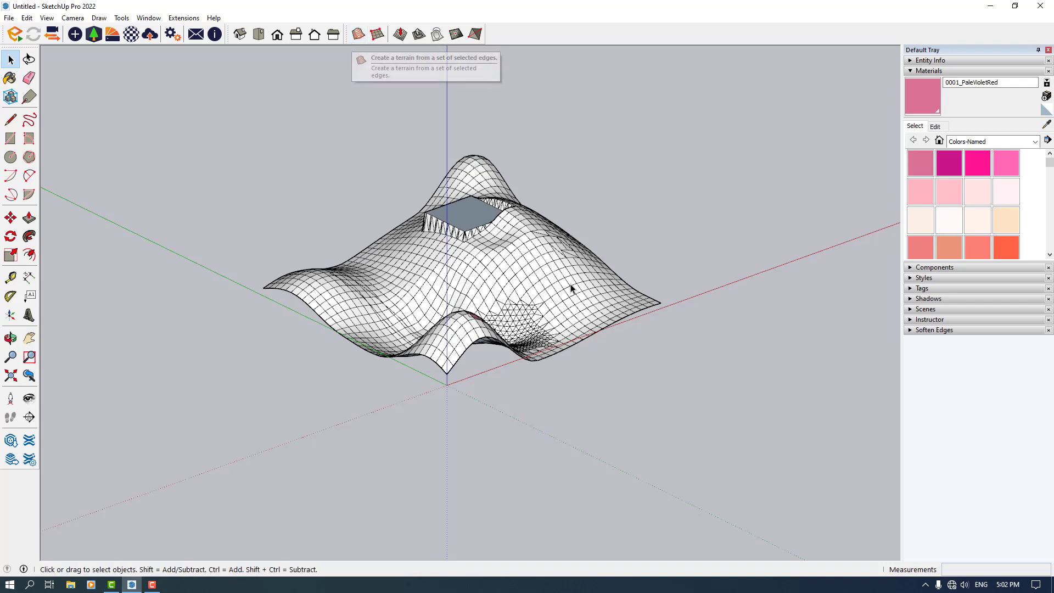
{"action": "middle_click_drag", "start_coordinate": [544, 383], "coordinate": [421, 358]}
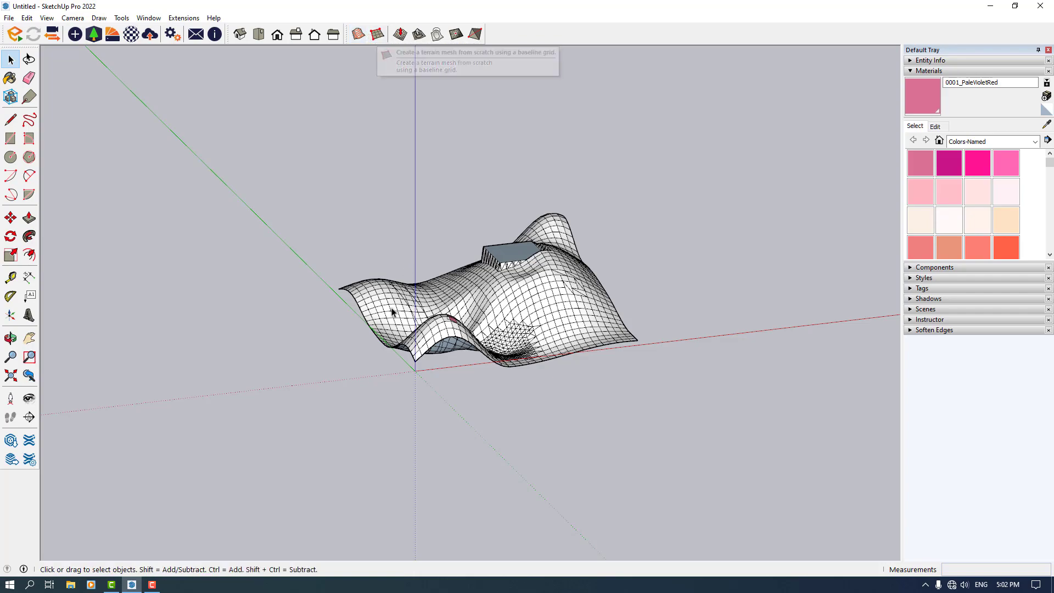
{"action": "middle_click_drag", "start_coordinate": [483, 374], "coordinate": [553, 205]}
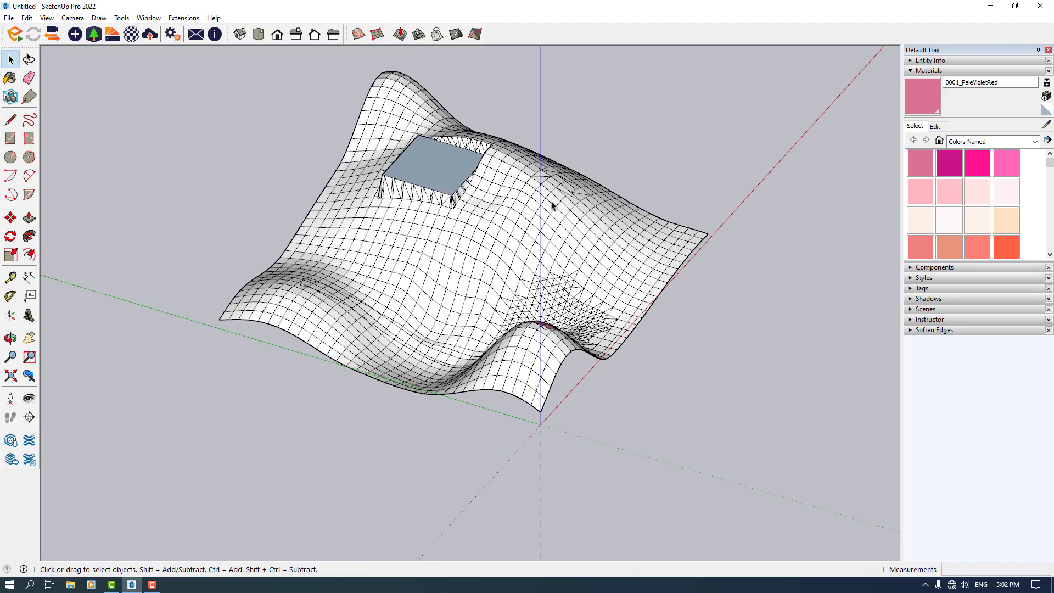
{"action": "double_click", "coordinate": [474, 289]}
{"action": "triple_click", "coordinate": [474, 289]}
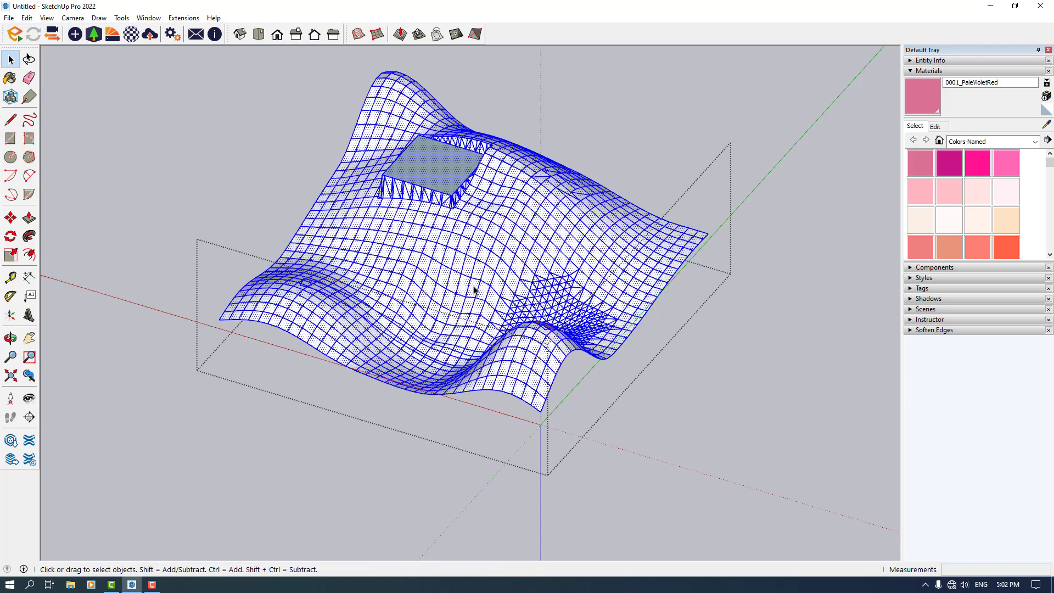
{"action": "left_click", "coordinate": [971, 144]}
{"action": "left_click", "coordinate": [997, 206]}
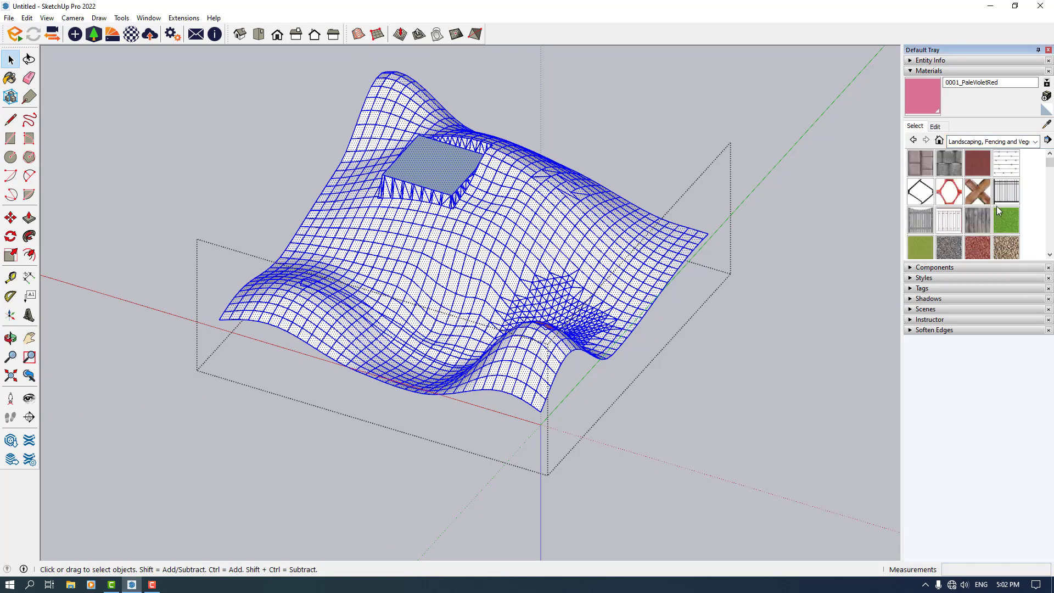
{"action": "left_click", "coordinate": [1000, 219]}
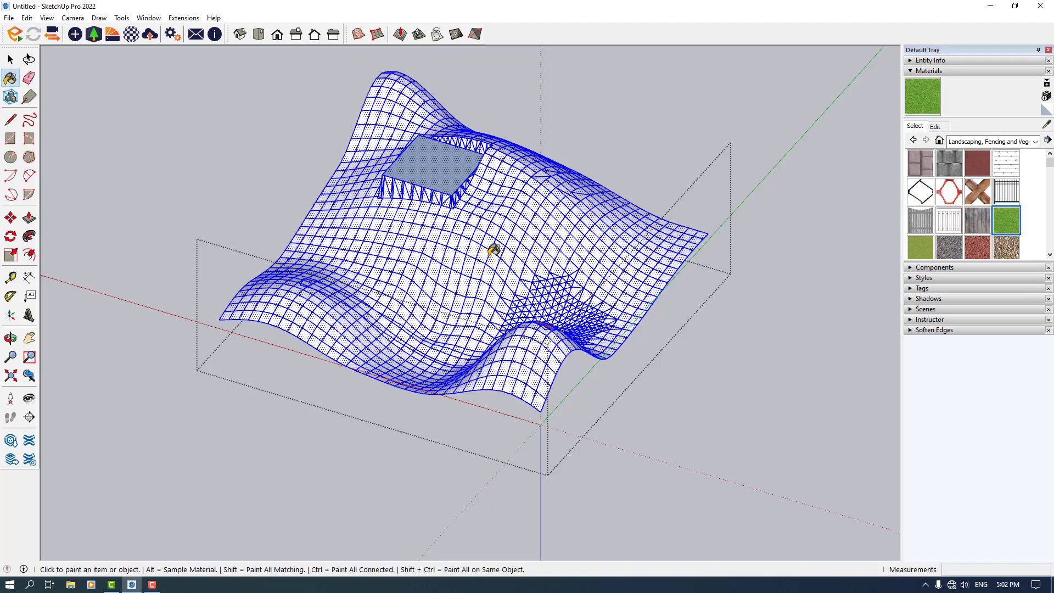
{"action": "left_click", "coordinate": [494, 251]}
Edit the Grass Dark Green material: set its texture size to 2.00 m and its colour to RGB 106, 166, 56
{"action": "scroll", "coordinate": [494, 250], "scroll_direction": "up", "scroll_amount": 2}
{"action": "left_click", "coordinate": [433, 160]}
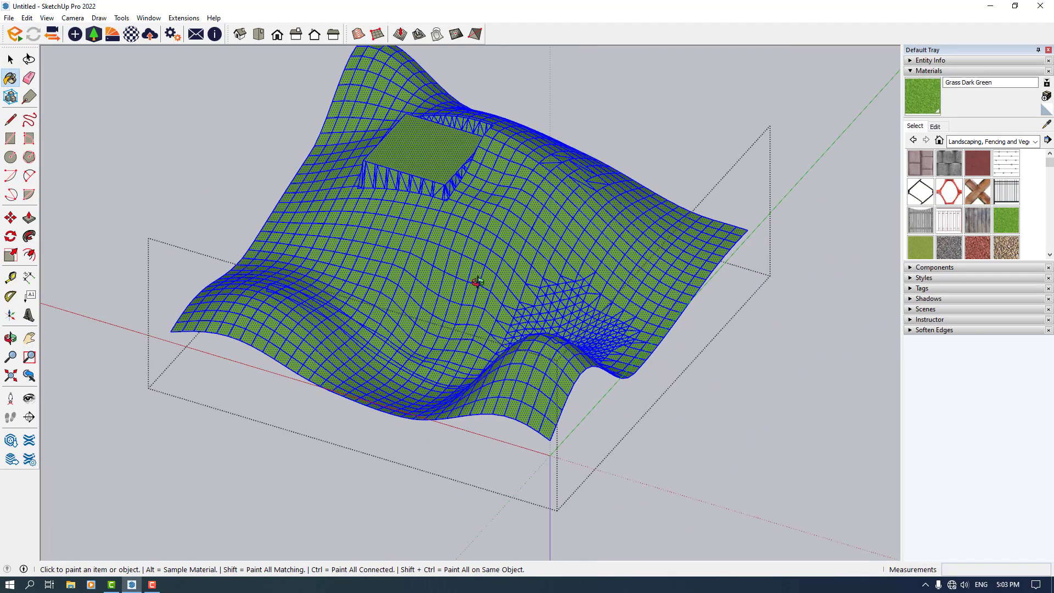
{"action": "middle_click_drag", "start_coordinate": [478, 282], "coordinate": [528, 214]}
{"action": "middle_click_drag", "start_coordinate": [529, 251], "coordinate": [528, 522]}
{"action": "middle_click_drag", "start_coordinate": [508, 384], "coordinate": [504, 441]}
{"action": "scroll", "coordinate": [492, 349], "scroll_direction": "up", "scroll_amount": 3}
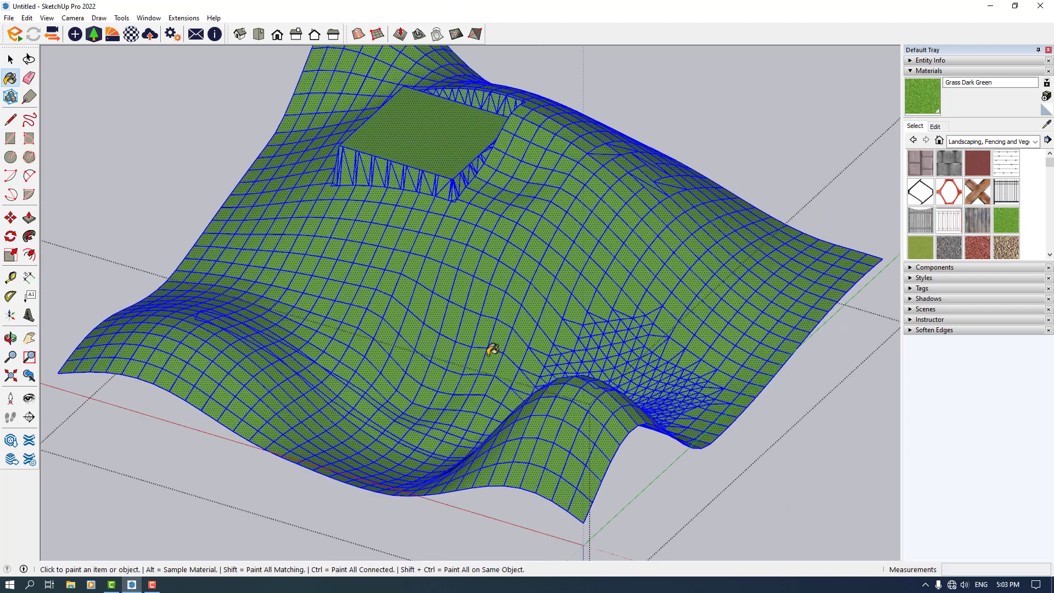
{"action": "left_click", "coordinate": [935, 127]}
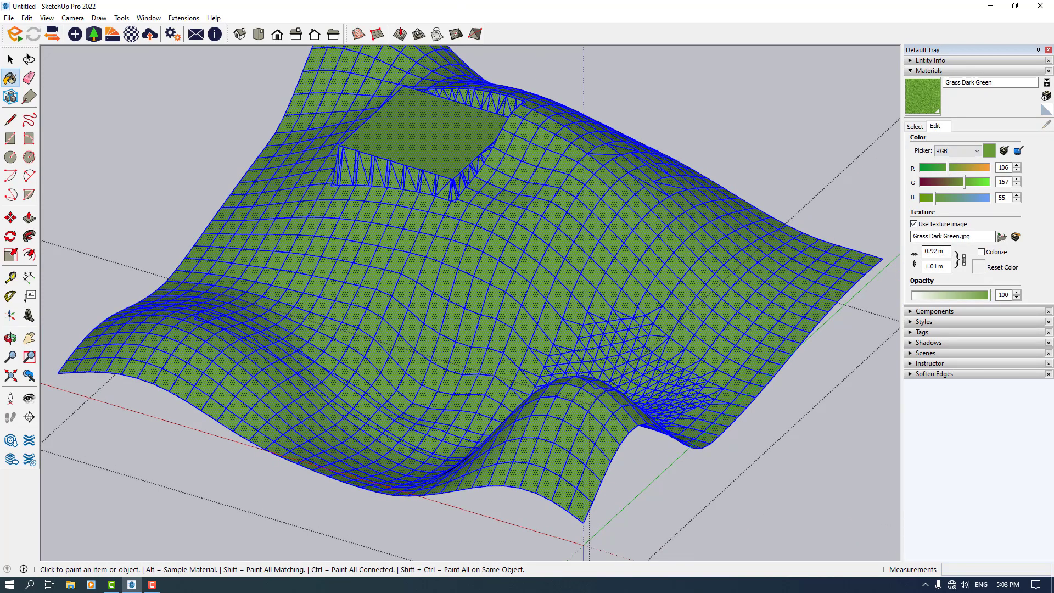
{"action": "double_click", "coordinate": [942, 251]}
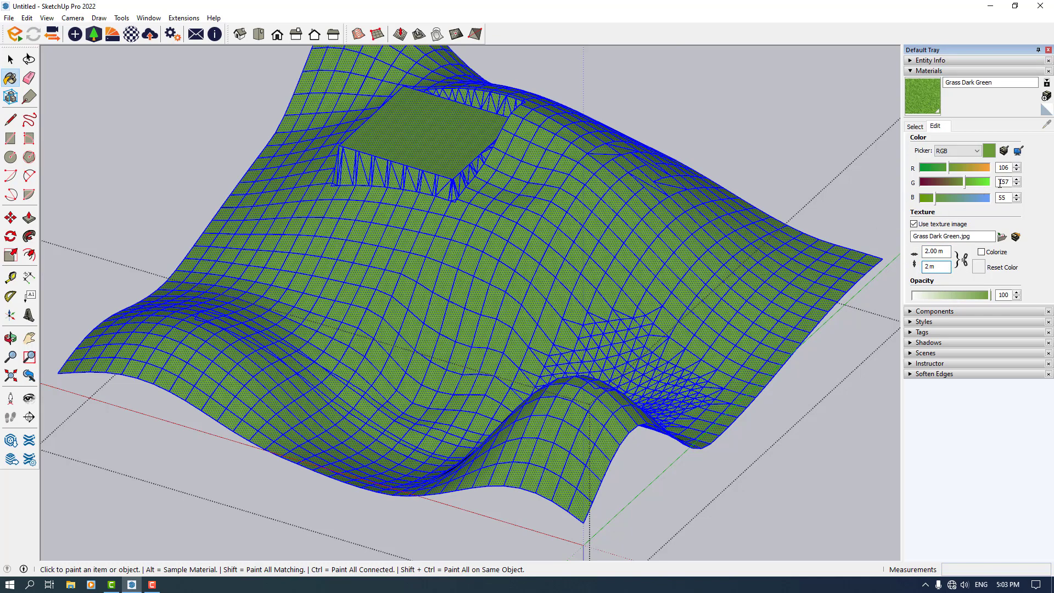
{"action": "left_click", "coordinate": [955, 187]}
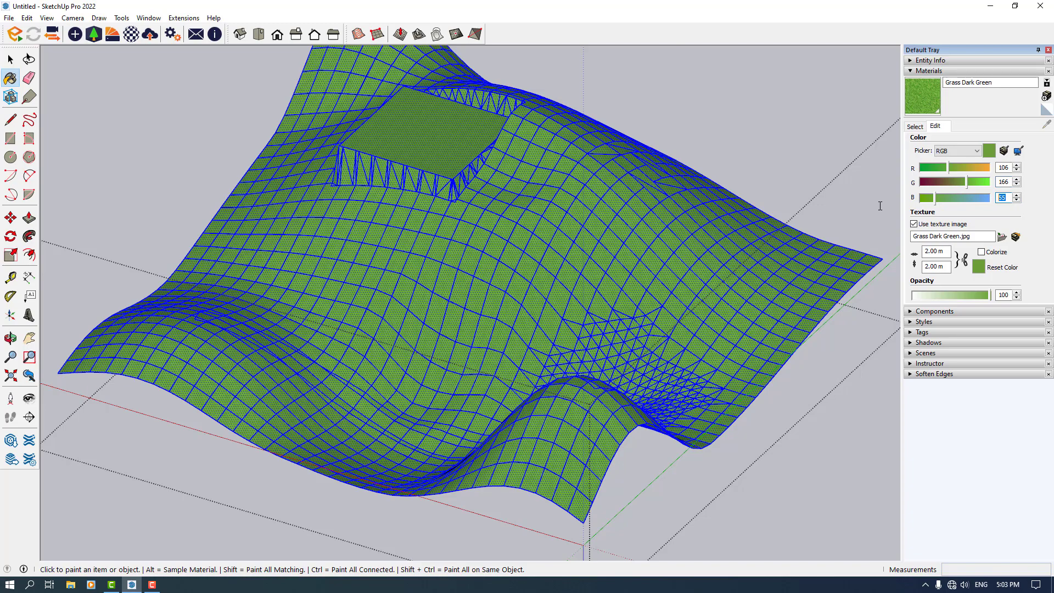
Select the terrain and soften its edges at 180 degrees with Smooth normals and Soften coplanar enabled
{"action": "scroll", "coordinate": [626, 182], "scroll_direction": "down", "scroll_amount": 4}
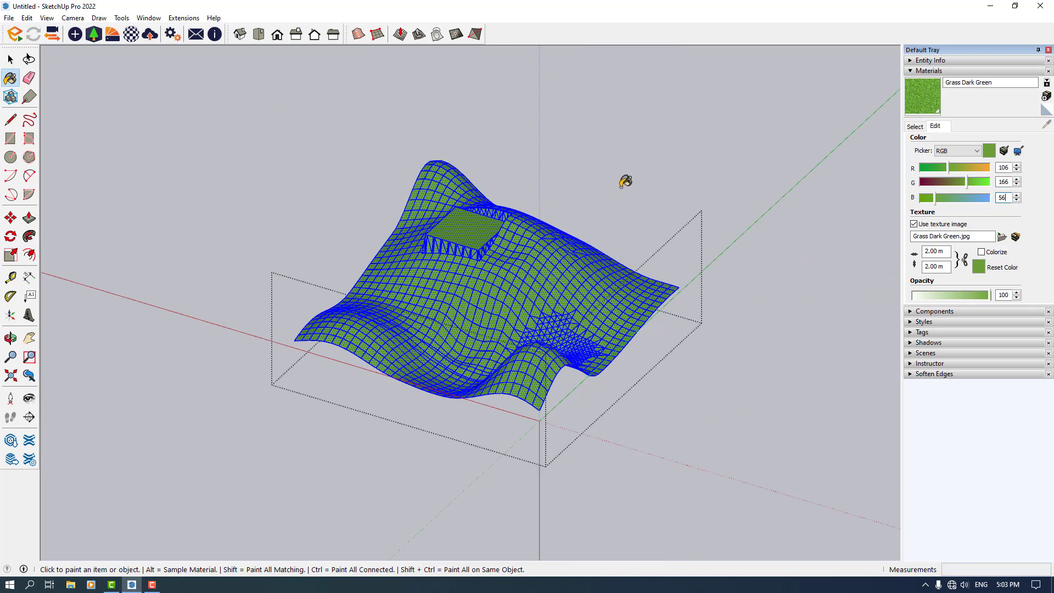
{"action": "left_click", "coordinate": [626, 182]}
{"action": "key", "text": "space"}
{"action": "left_click", "coordinate": [610, 196]}
{"action": "scroll", "coordinate": [502, 348], "scroll_direction": "up", "scroll_amount": 4}
{"action": "middle_click_drag", "start_coordinate": [501, 348], "coordinate": [463, 336]}
{"action": "scroll", "coordinate": [463, 336], "scroll_direction": "down", "scroll_amount": 3}
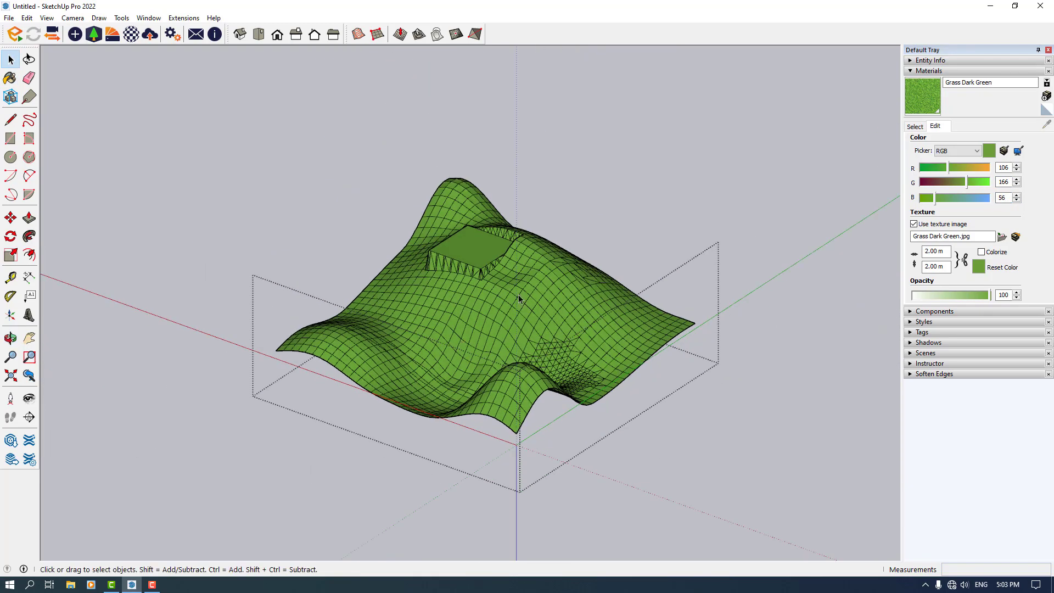
{"action": "left_click", "coordinate": [606, 153]}
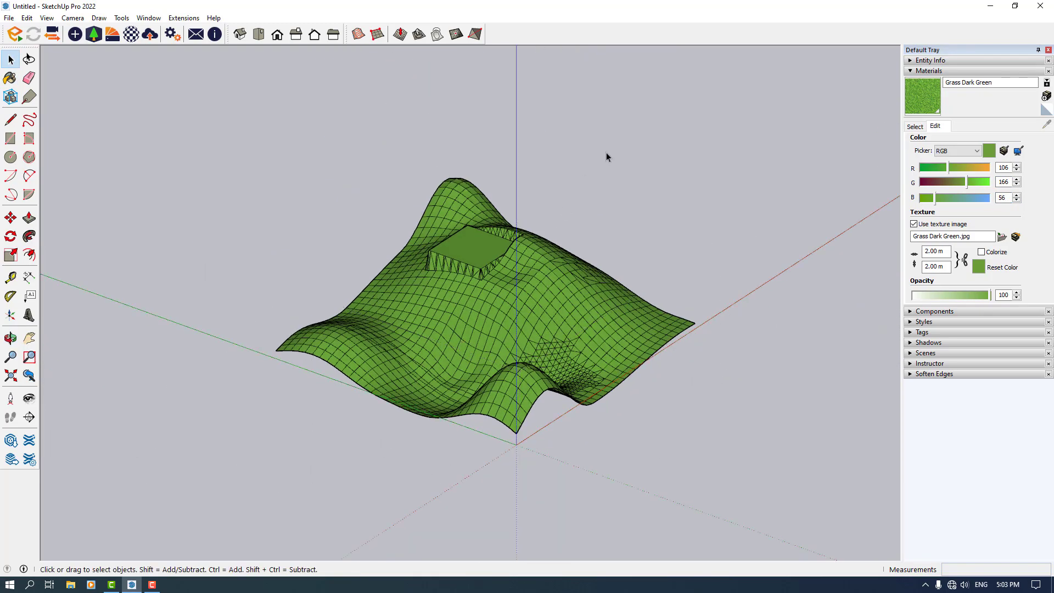
{"action": "left_click", "coordinate": [430, 331]}
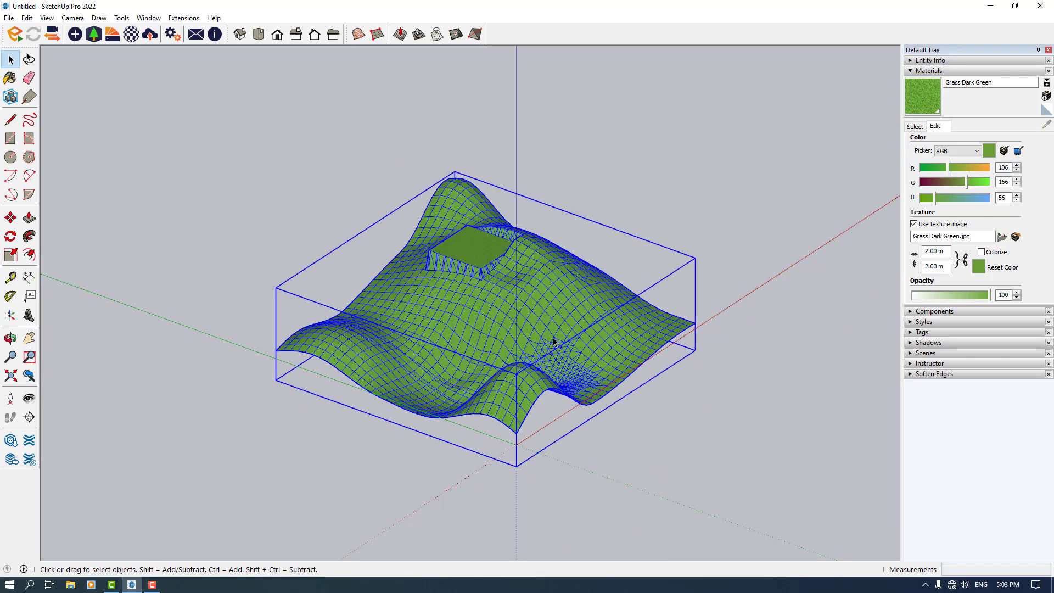
{"action": "left_click", "coordinate": [927, 375]}
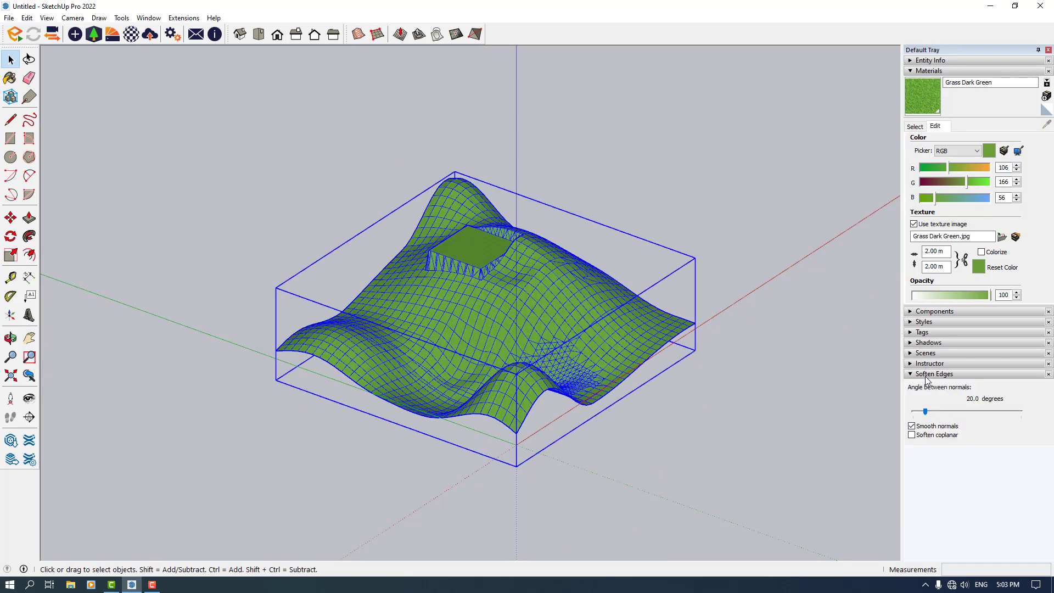
{"action": "left_click", "coordinate": [913, 435]}
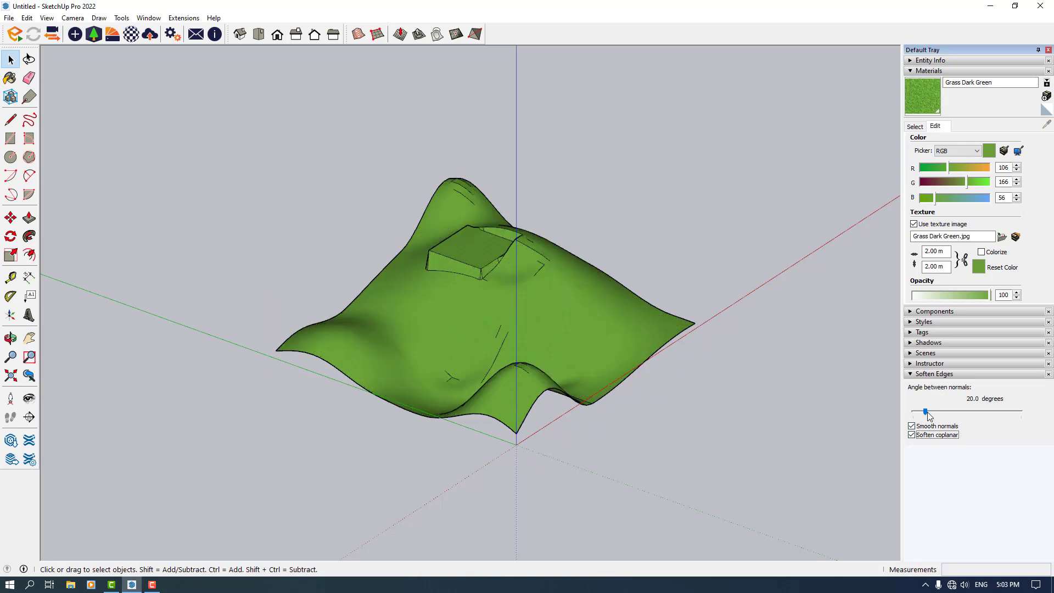
{"action": "left_click_drag", "start_coordinate": [926, 411], "coordinate": [1023, 411]}
Orbit and zoom around the smoothed terrain to examine its surface, then deselect it
{"action": "middle_click_drag", "start_coordinate": [443, 345], "coordinate": [593, 352]}
{"action": "left_click", "coordinate": [594, 352]}
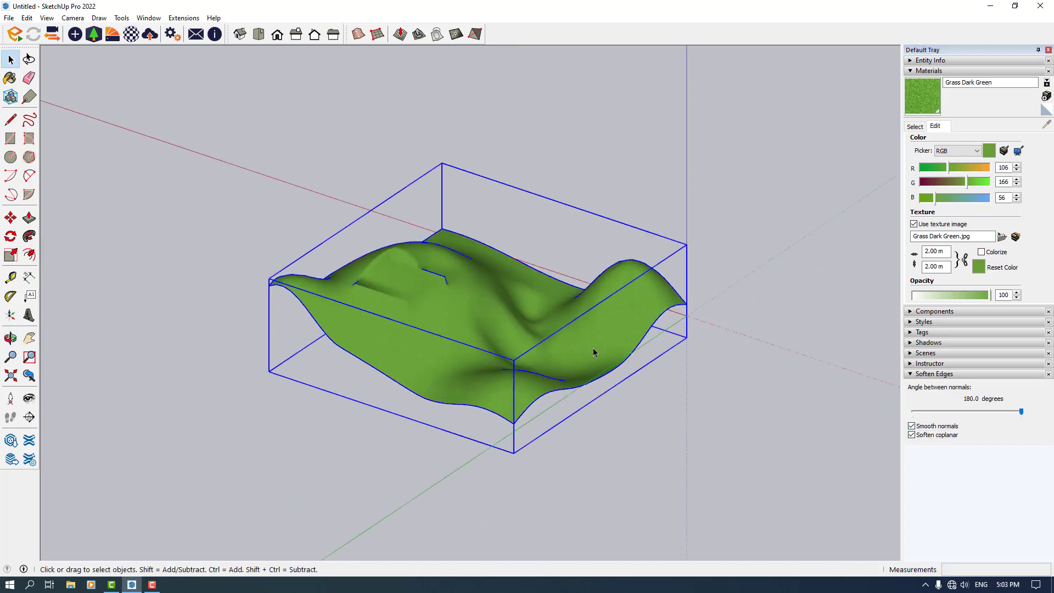
{"action": "scroll", "coordinate": [502, 334], "scroll_direction": "up", "scroll_amount": 4}
{"action": "middle_click_drag", "start_coordinate": [502, 334], "coordinate": [420, 300]}
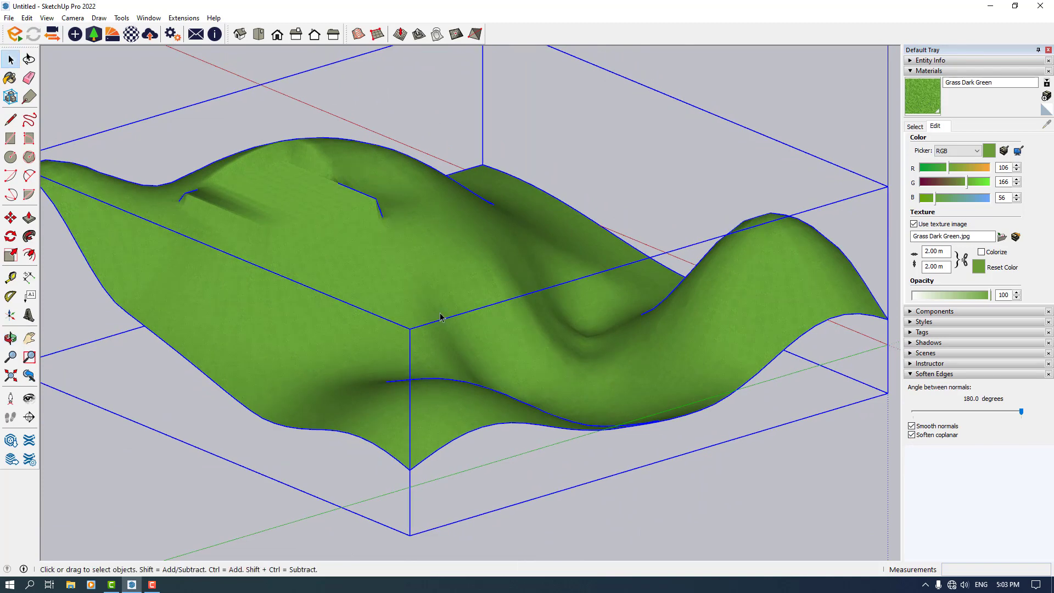
{"action": "scroll", "coordinate": [494, 357], "scroll_direction": "down", "scroll_amount": 4}
{"action": "left_click", "coordinate": [545, 472]}
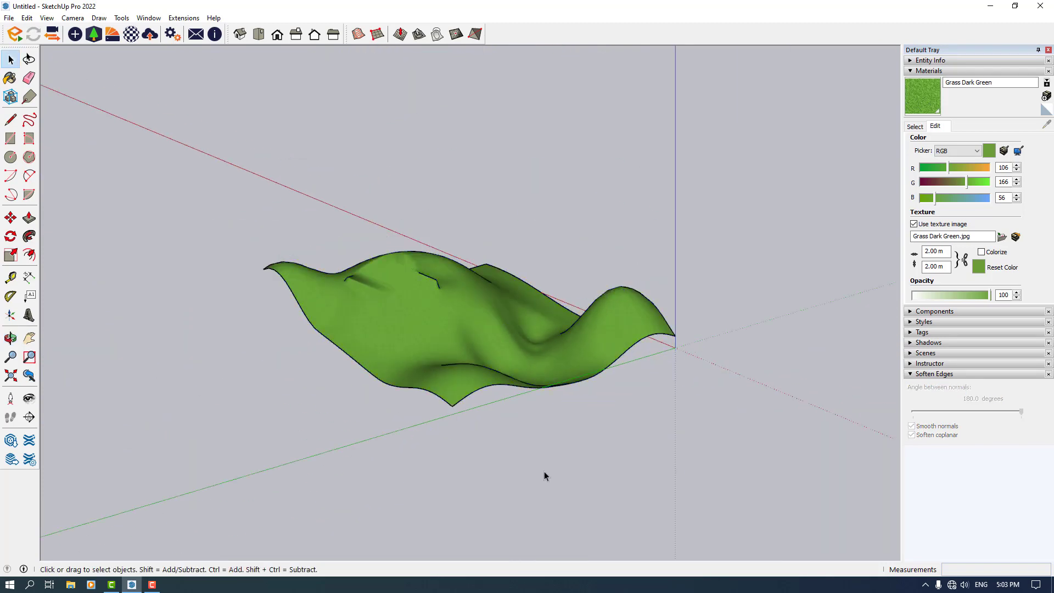